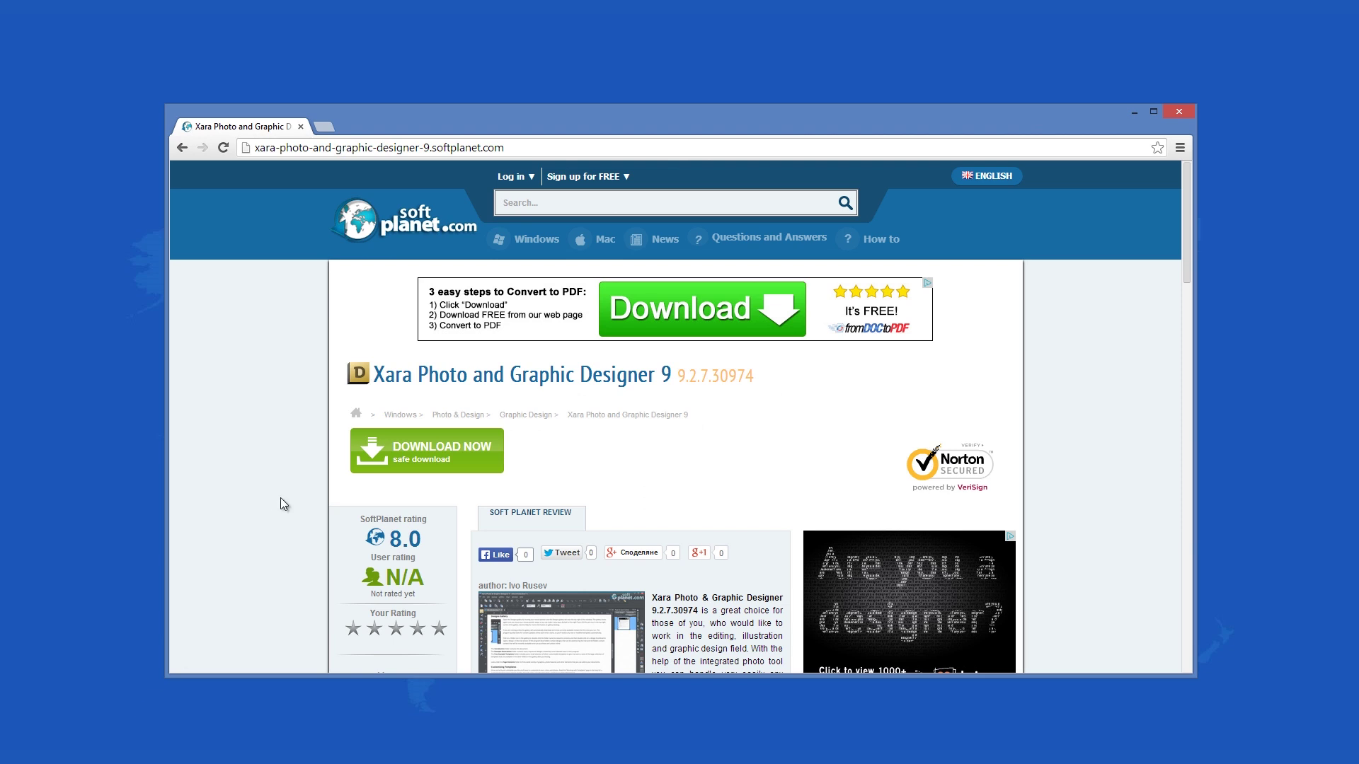
pyautogui.scroll(-1, 283, 508)
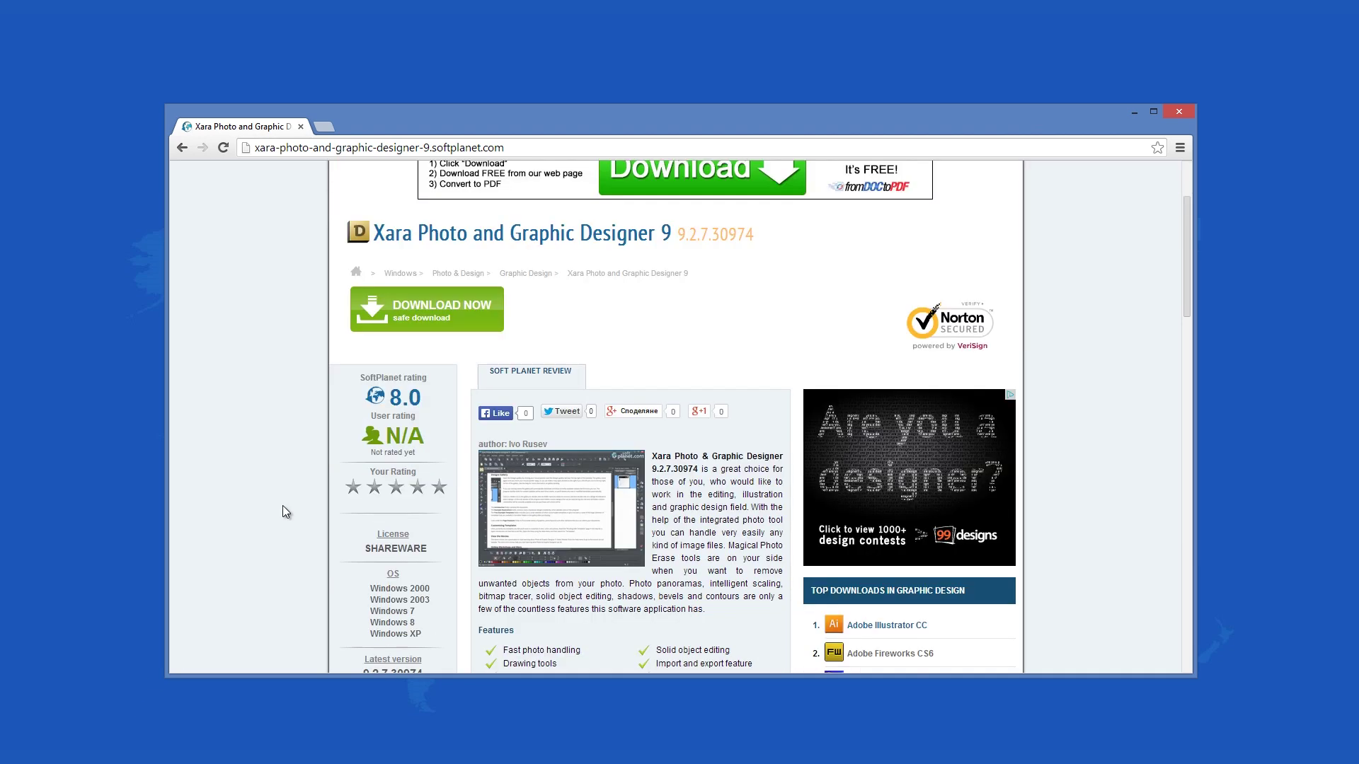
pyautogui.scroll(-1, 283, 507)
pyautogui.scroll(-2, 282, 508)
pyautogui.scroll(-2, 284, 517)
pyautogui.scroll(2, 282, 511)
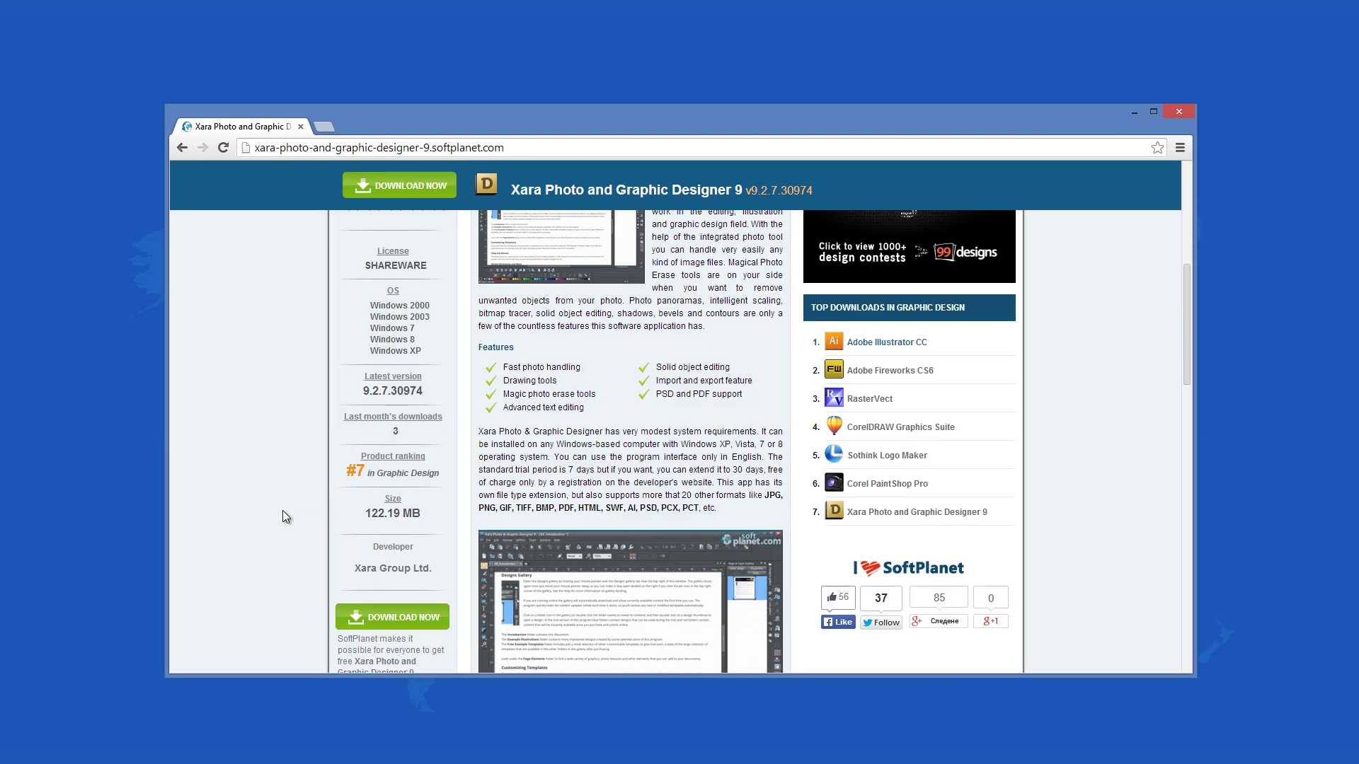
pyautogui.scroll(2, 283, 511)
pyautogui.scroll(2, 284, 511)
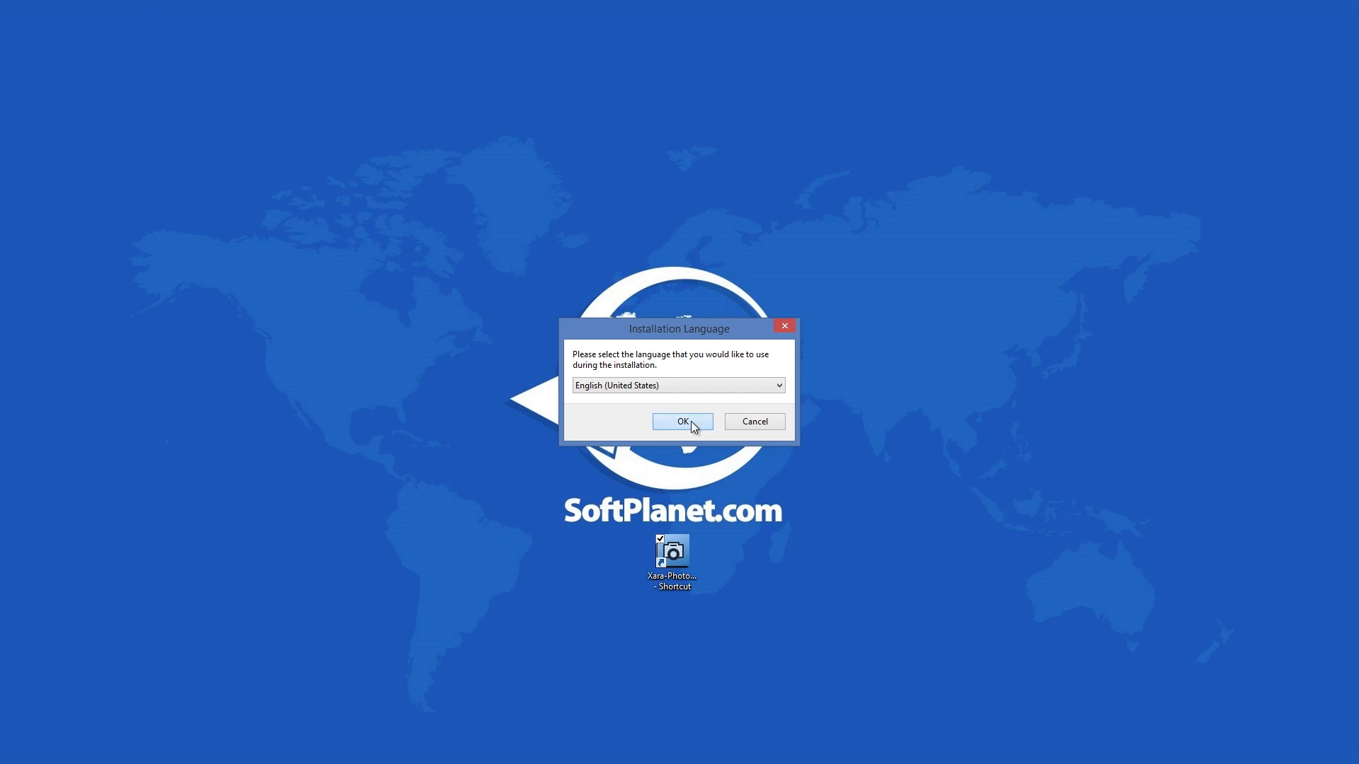
# Step: Install Xara Photo & Graphic Designer 9 in English, accepting the licence terms
pyautogui.click(692, 423)
pyautogui.click(790, 544)
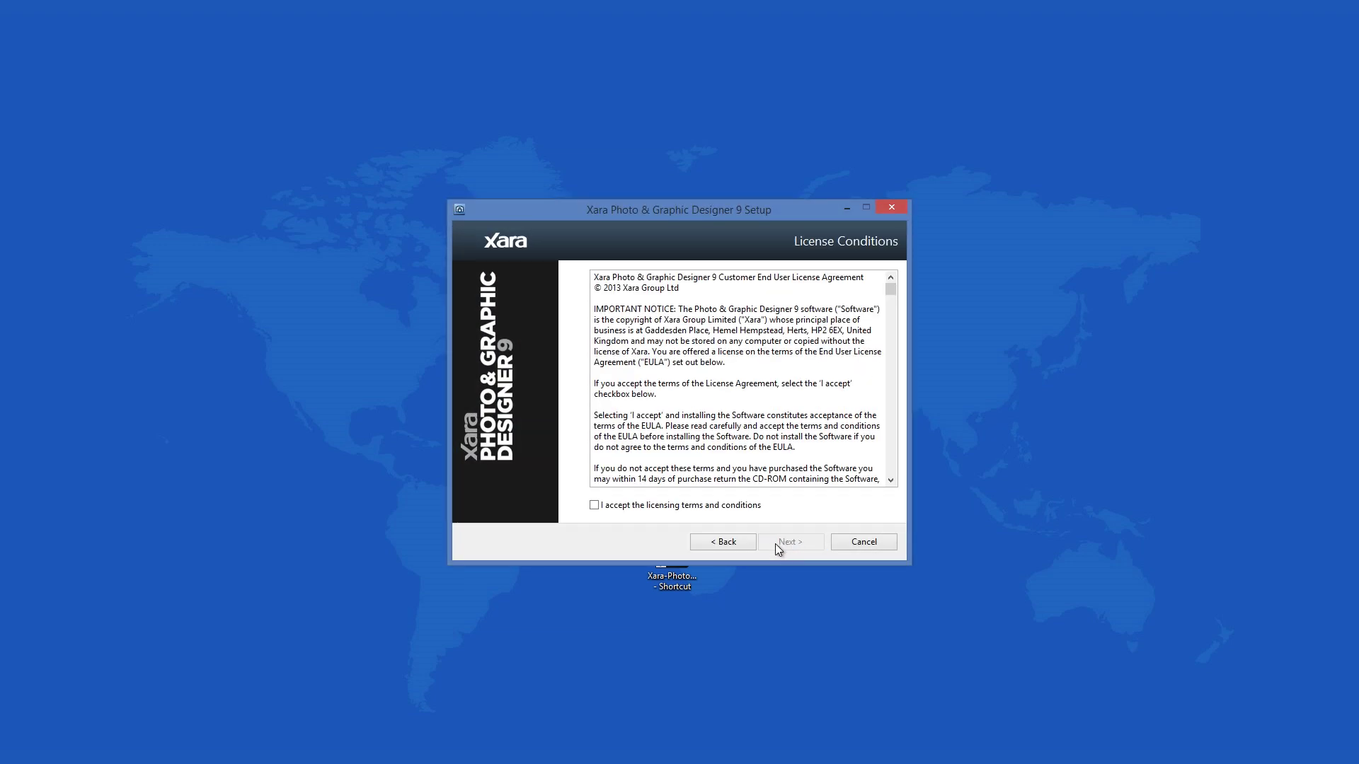
pyautogui.click(743, 508)
pyautogui.click(795, 547)
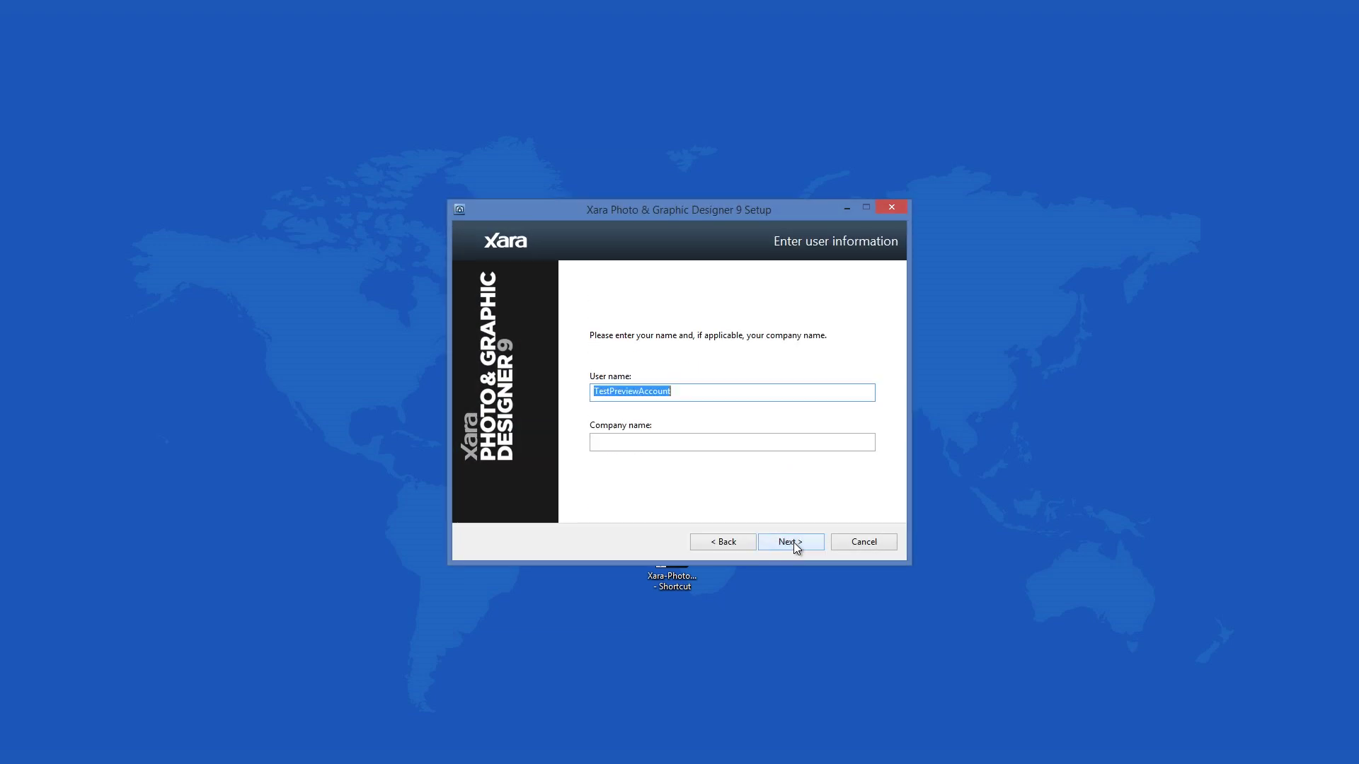
pyautogui.click(795, 545)
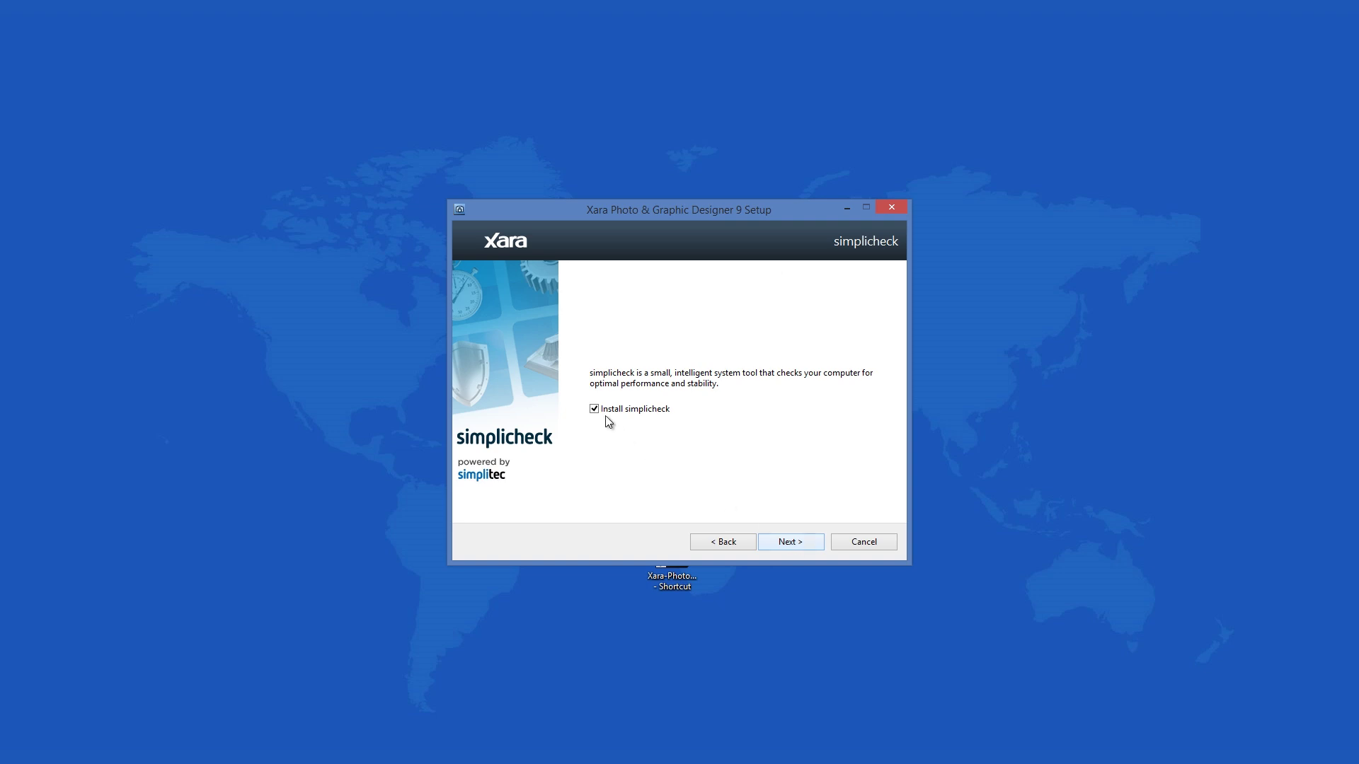
pyautogui.click(806, 546)
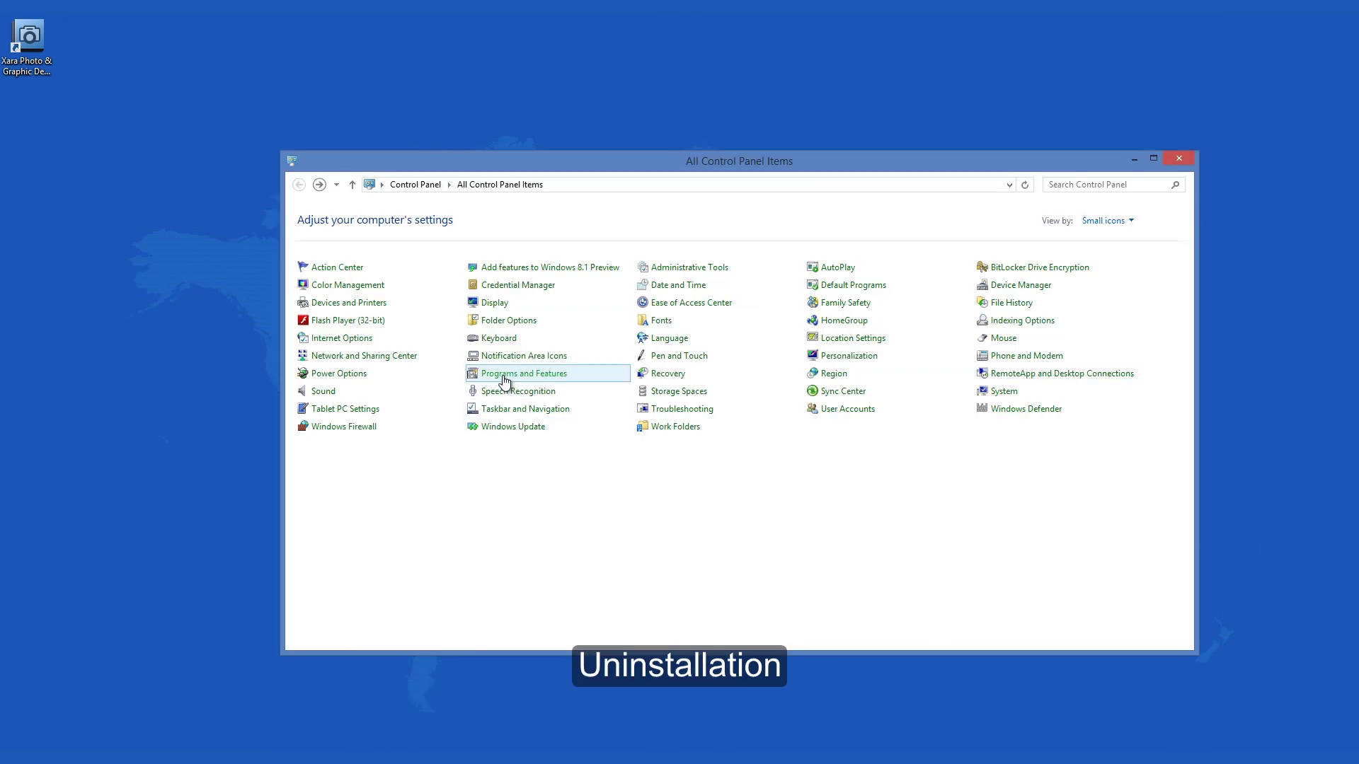
# Step: Select the Xara Photo & Graphic Designer 9 entry in Programs and Features
pyautogui.click(506, 375)
pyautogui.click(506, 494)
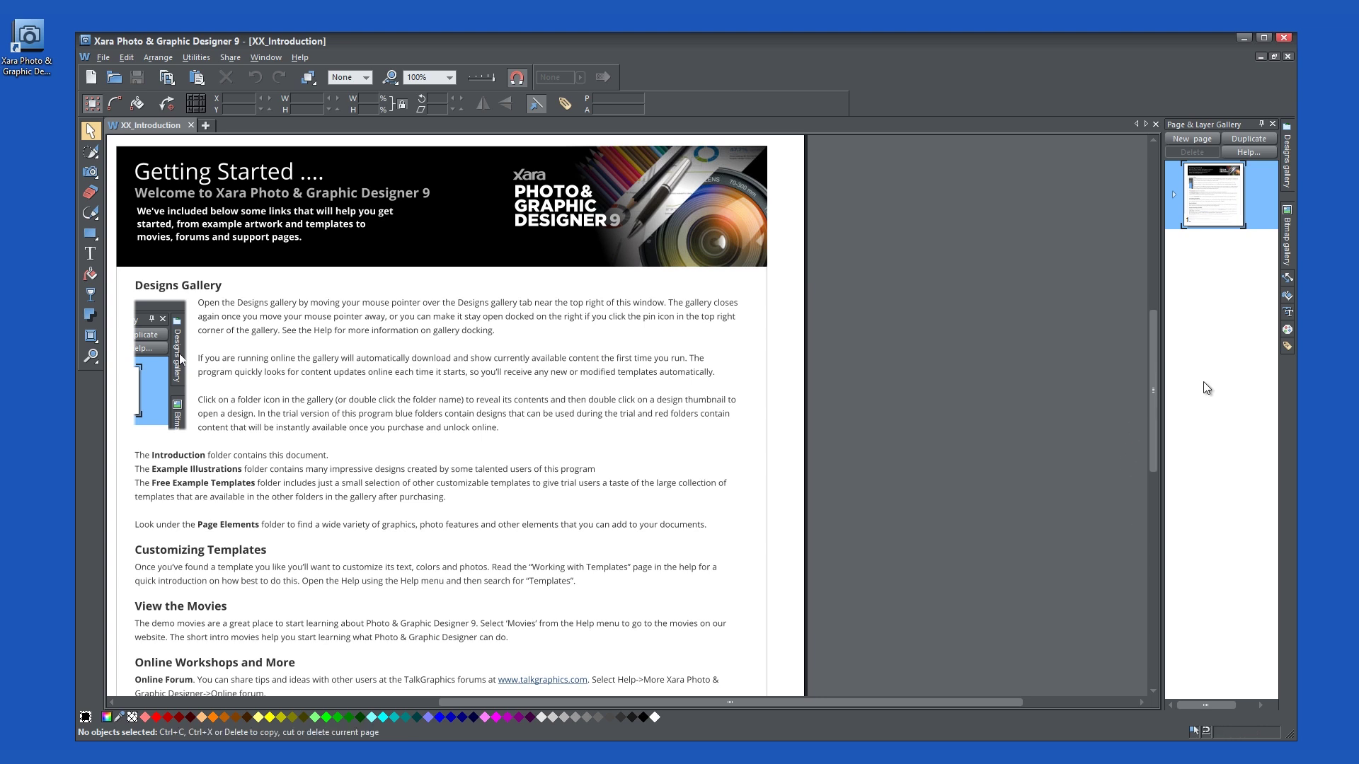
# Step: Review the version and licence details in Help > About, then show the File > New templates
pyautogui.click(300, 58)
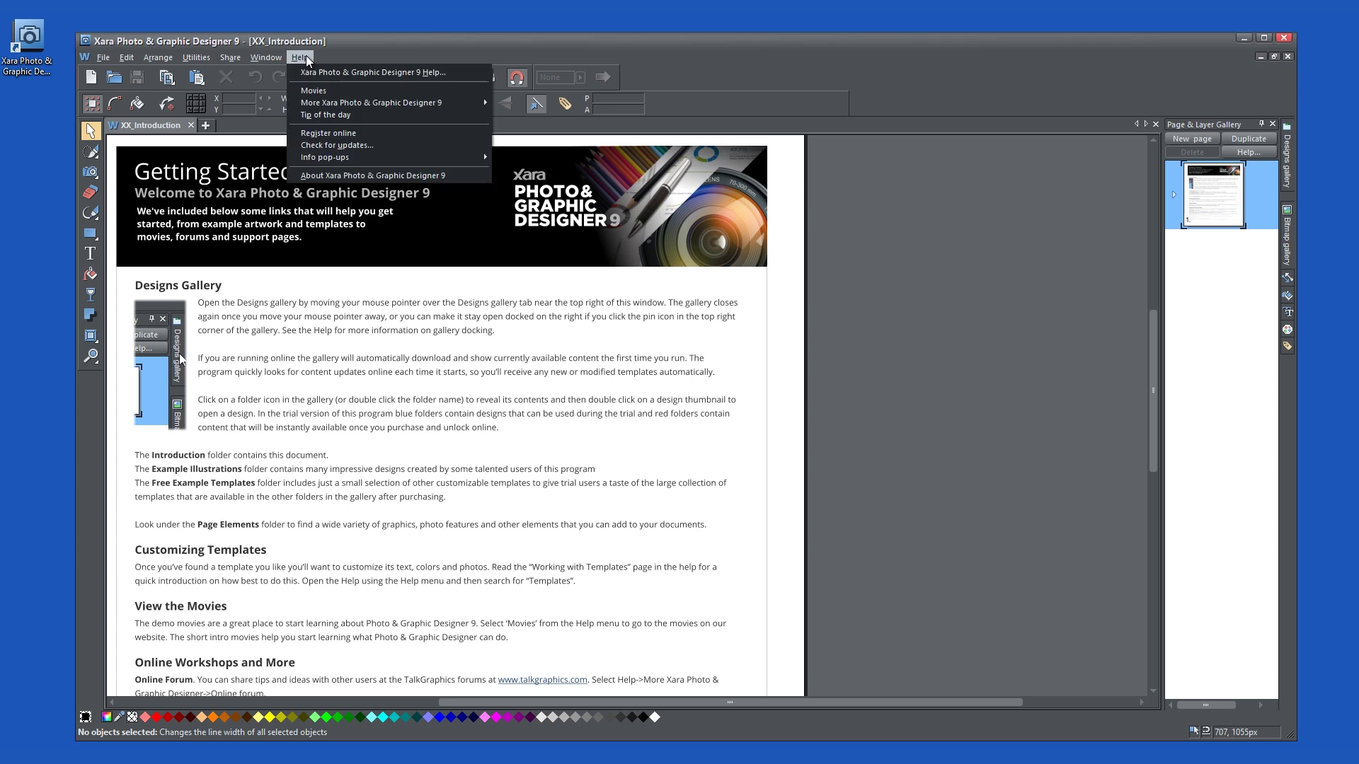
pyautogui.click(342, 176)
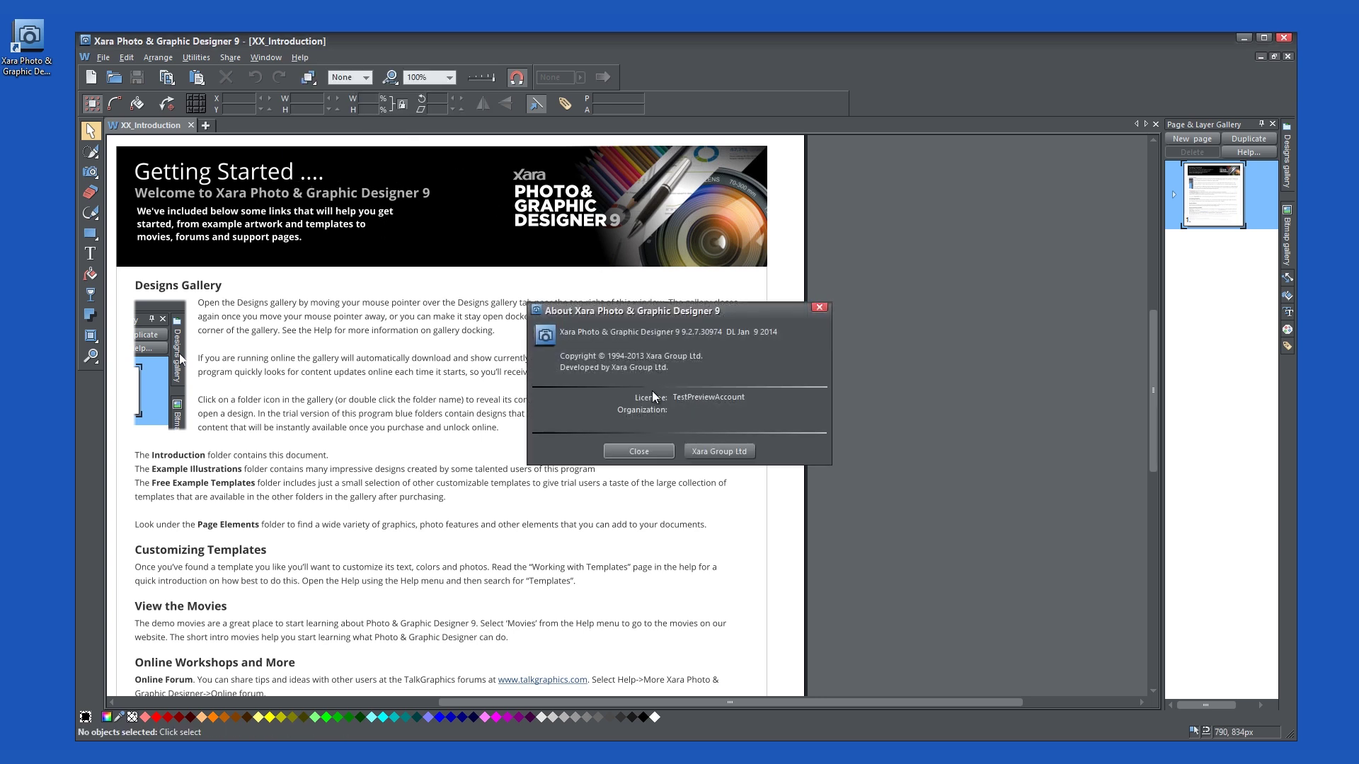
pyautogui.click(638, 451)
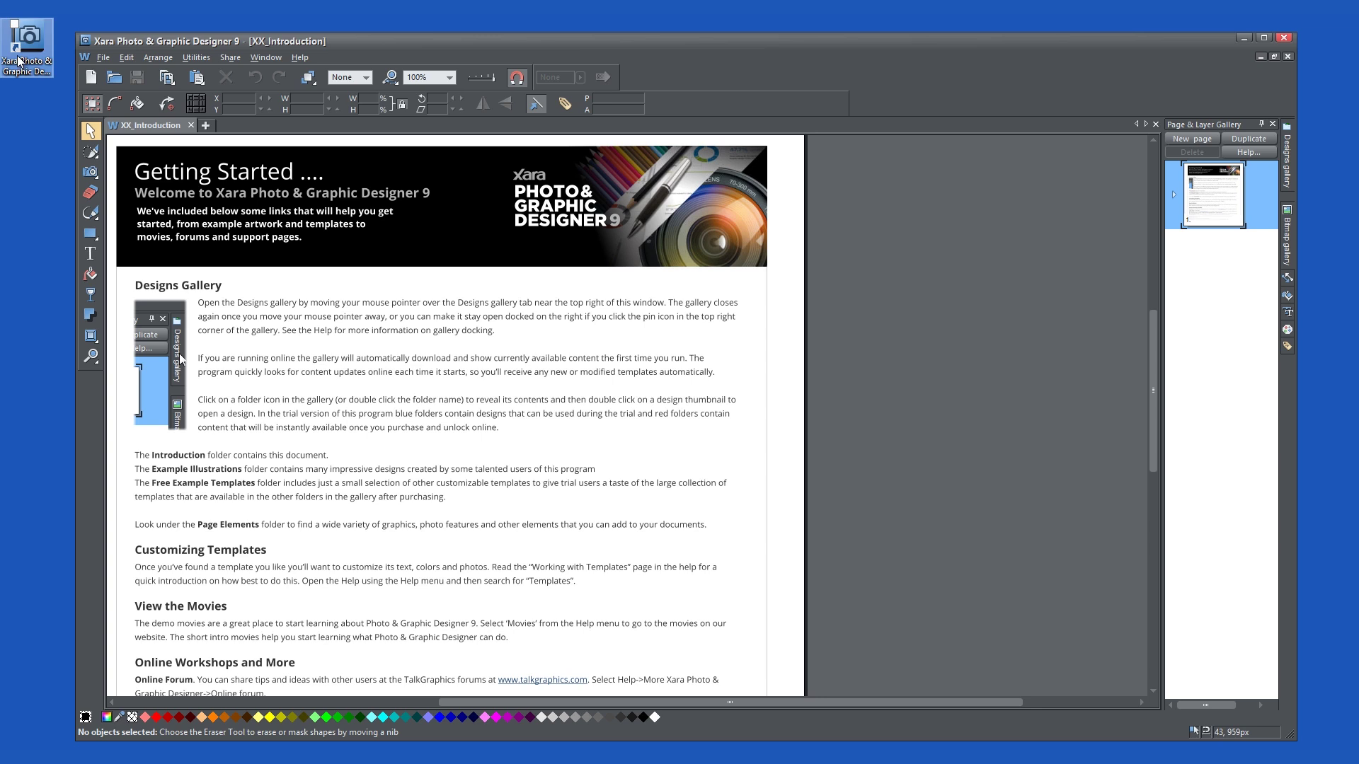
pyautogui.click(103, 58)
pyautogui.moveTo(115, 72)
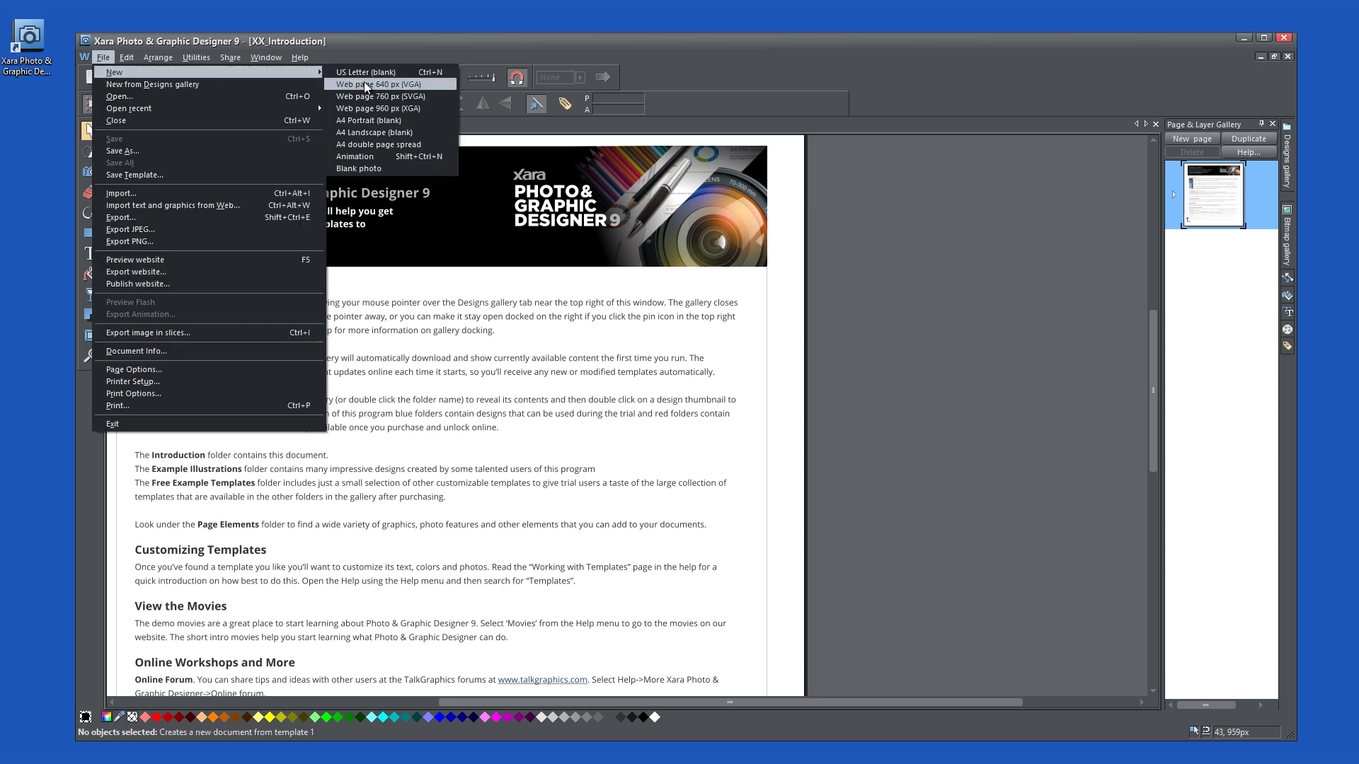
# Step: Create a blank A4 Landscape document and close the XX_Introduction document
pyautogui.click(371, 131)
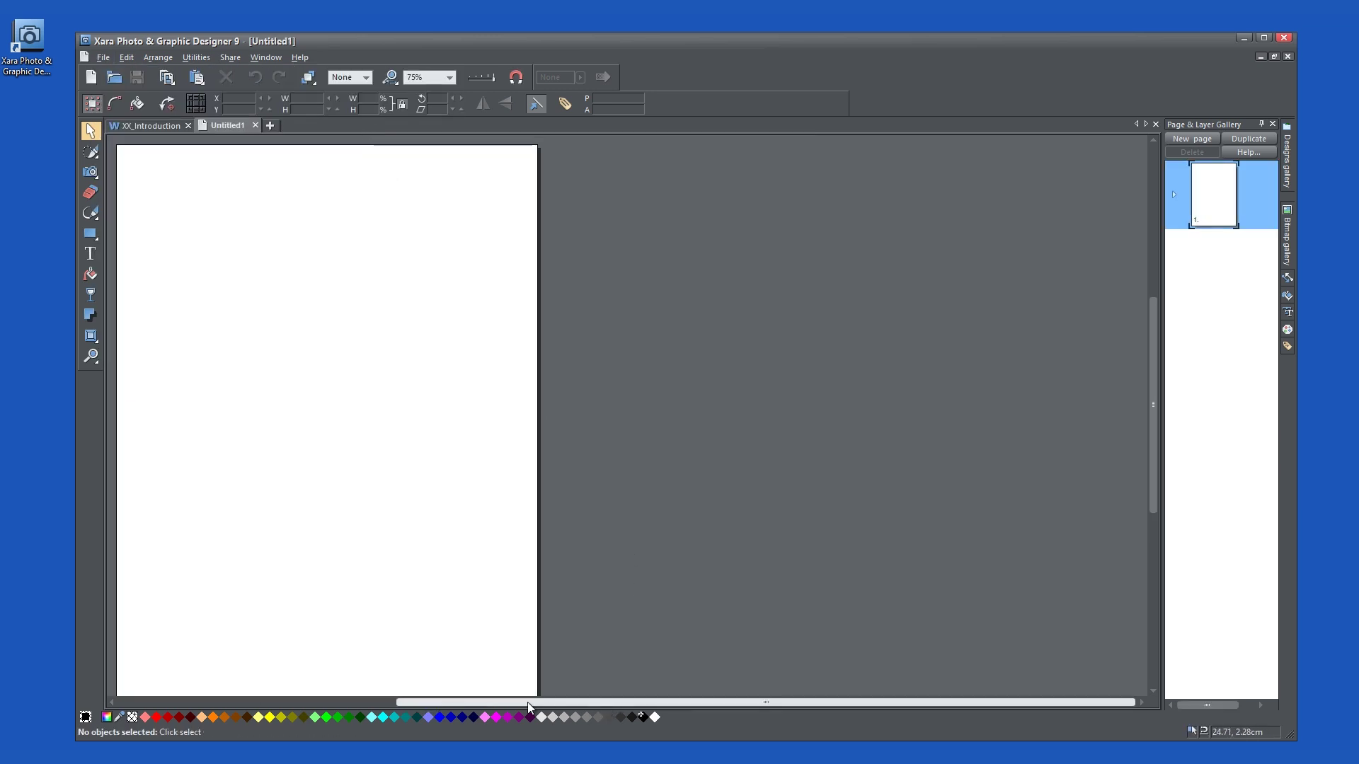
pyautogui.moveTo(528, 702); pyautogui.dragTo(415, 703)
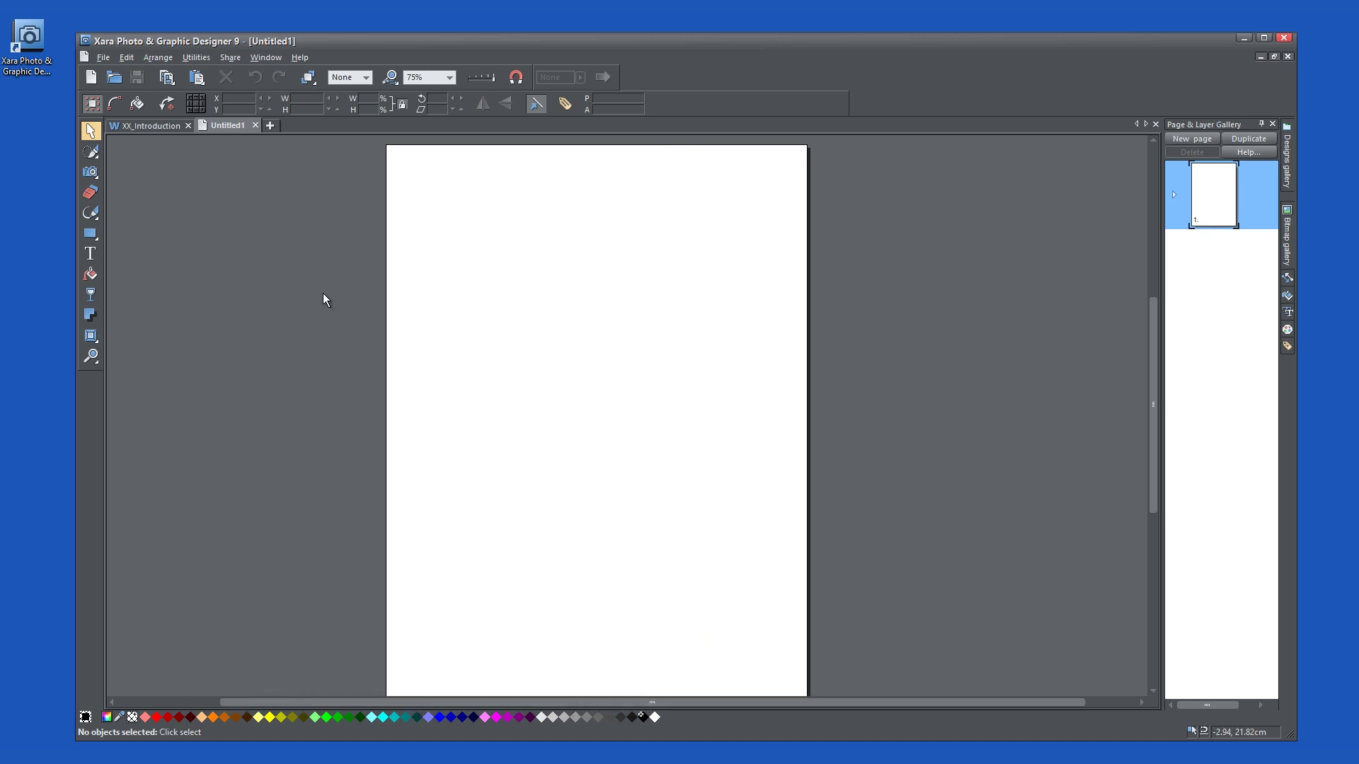
pyautogui.click(162, 128)
pyautogui.click(190, 125)
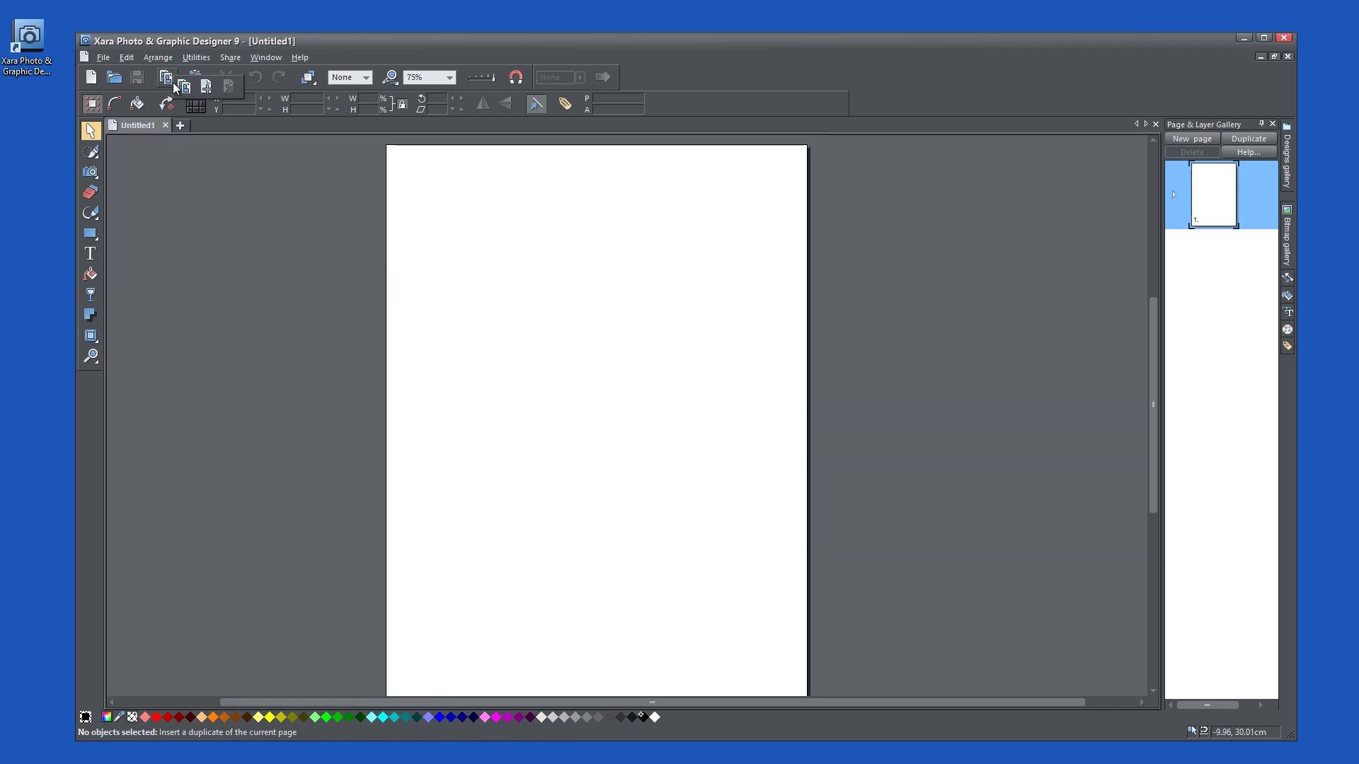
# Step: Check the Save As file types for Untitled1, leaving it unsaved, and reopen the File menu
pyautogui.click(106, 60)
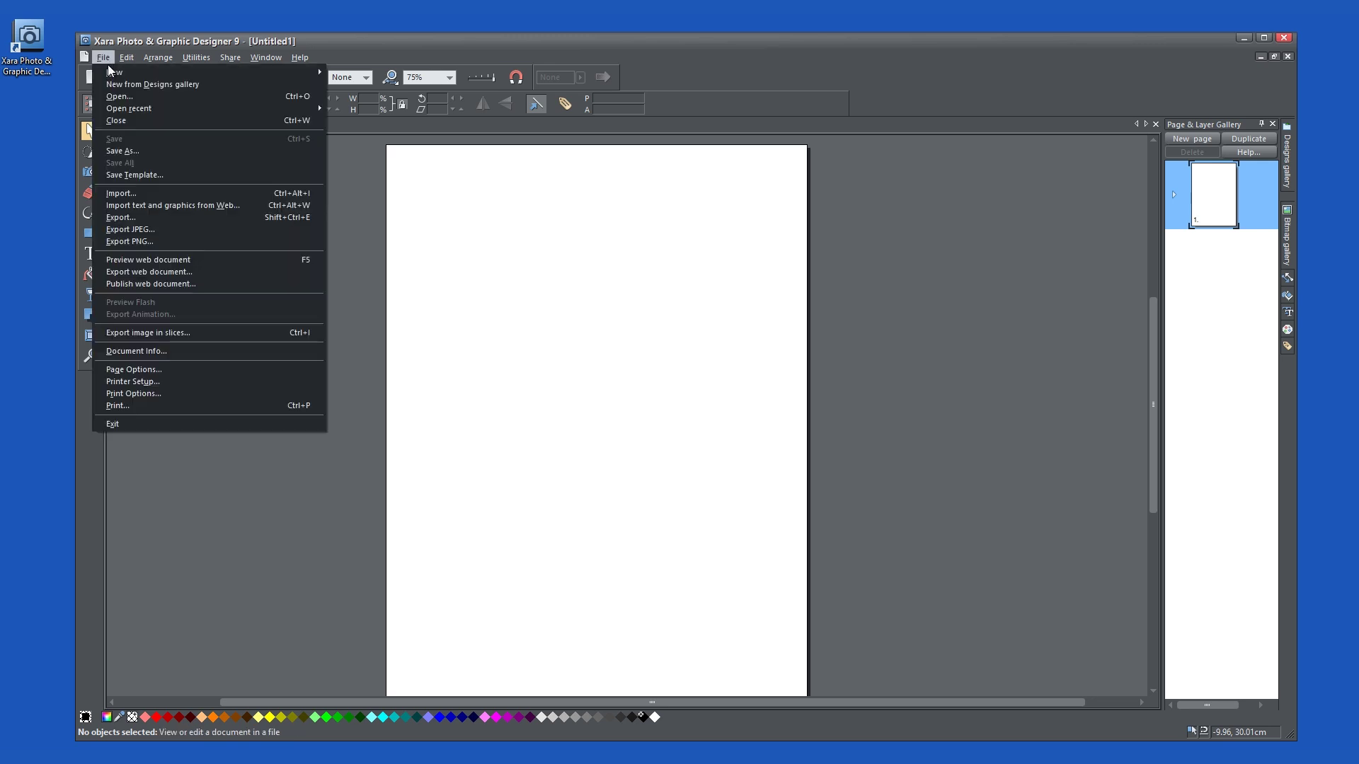
pyautogui.click(117, 151)
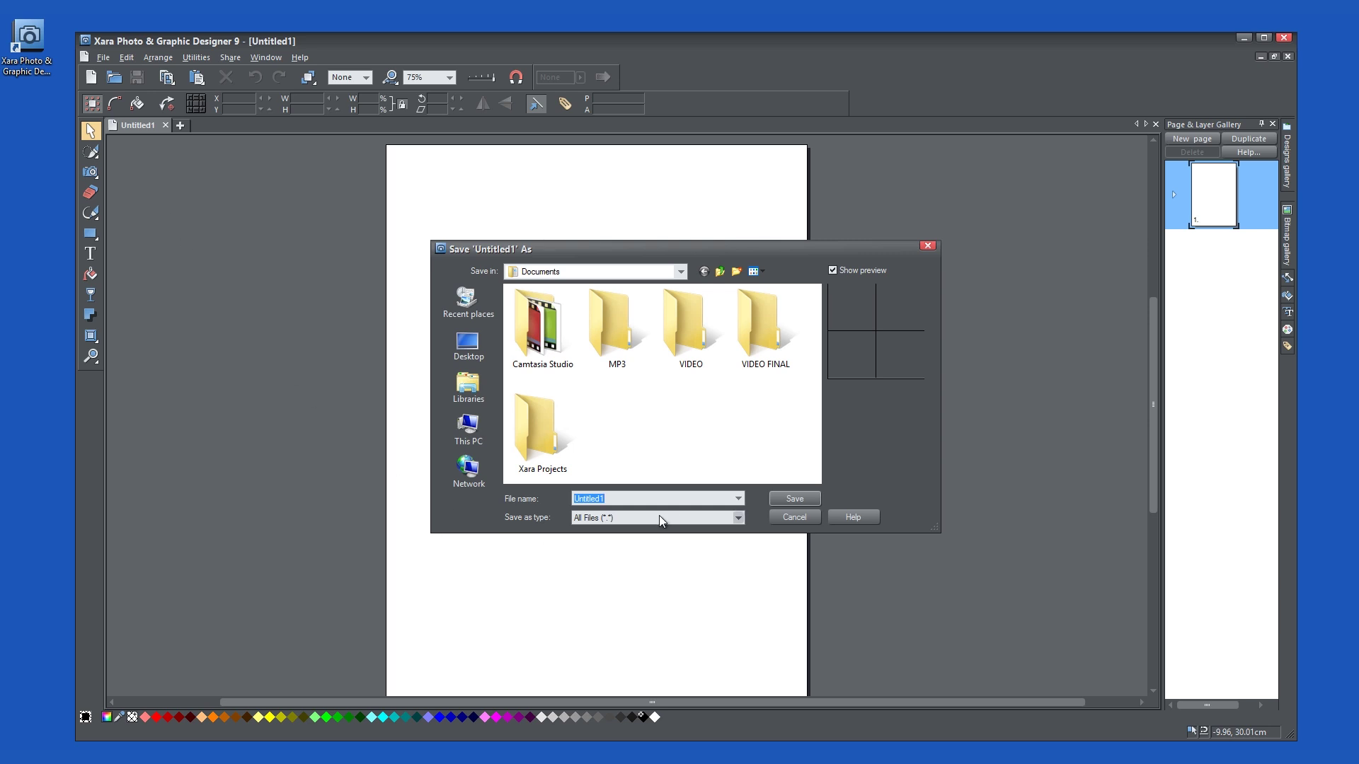
pyautogui.click(734, 517)
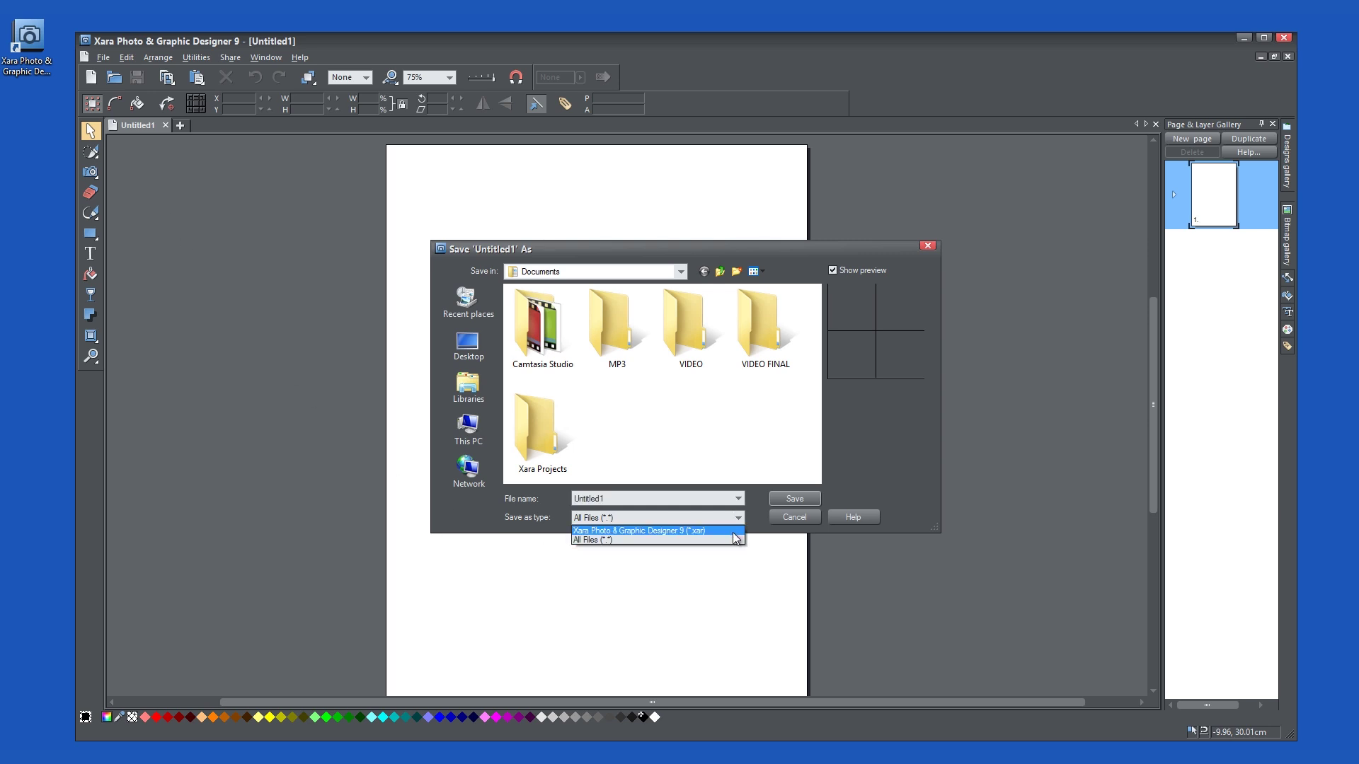
pyautogui.click(821, 519)
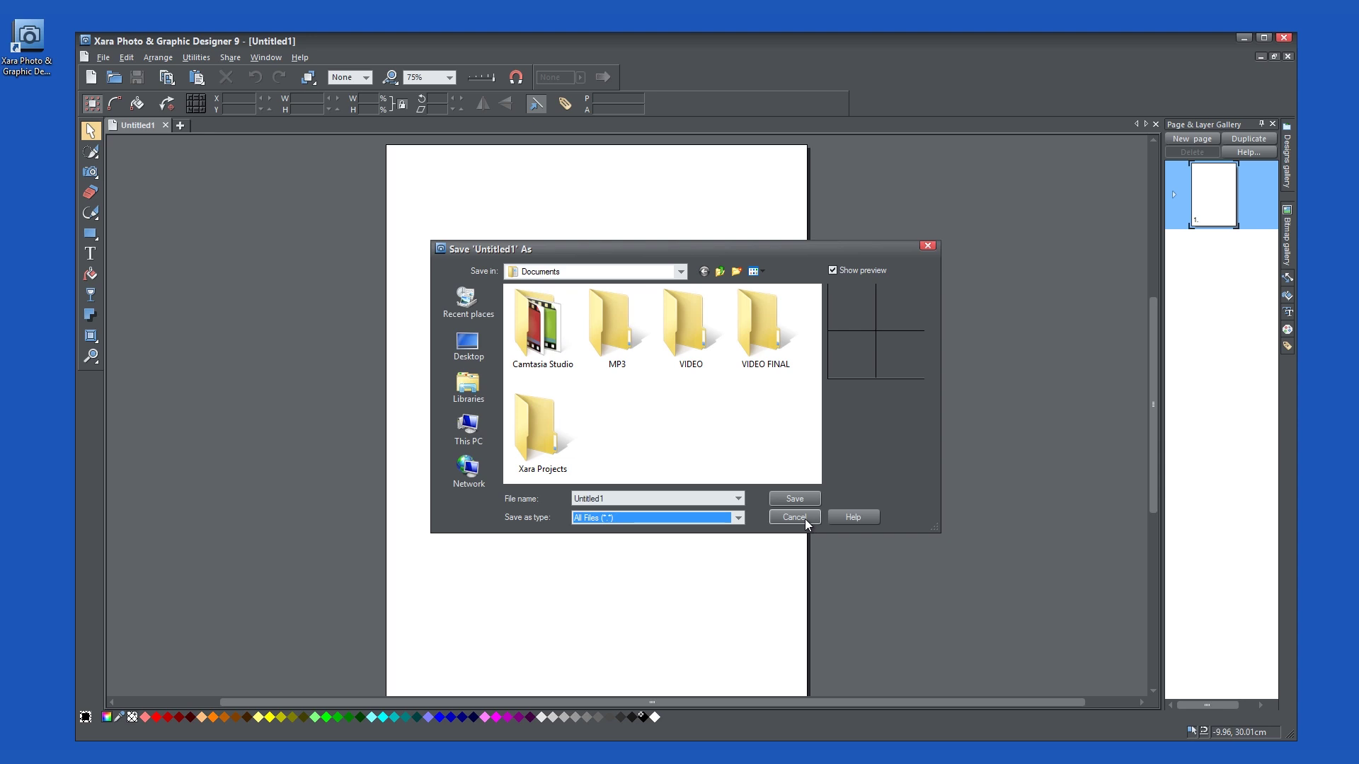
pyautogui.click(805, 520)
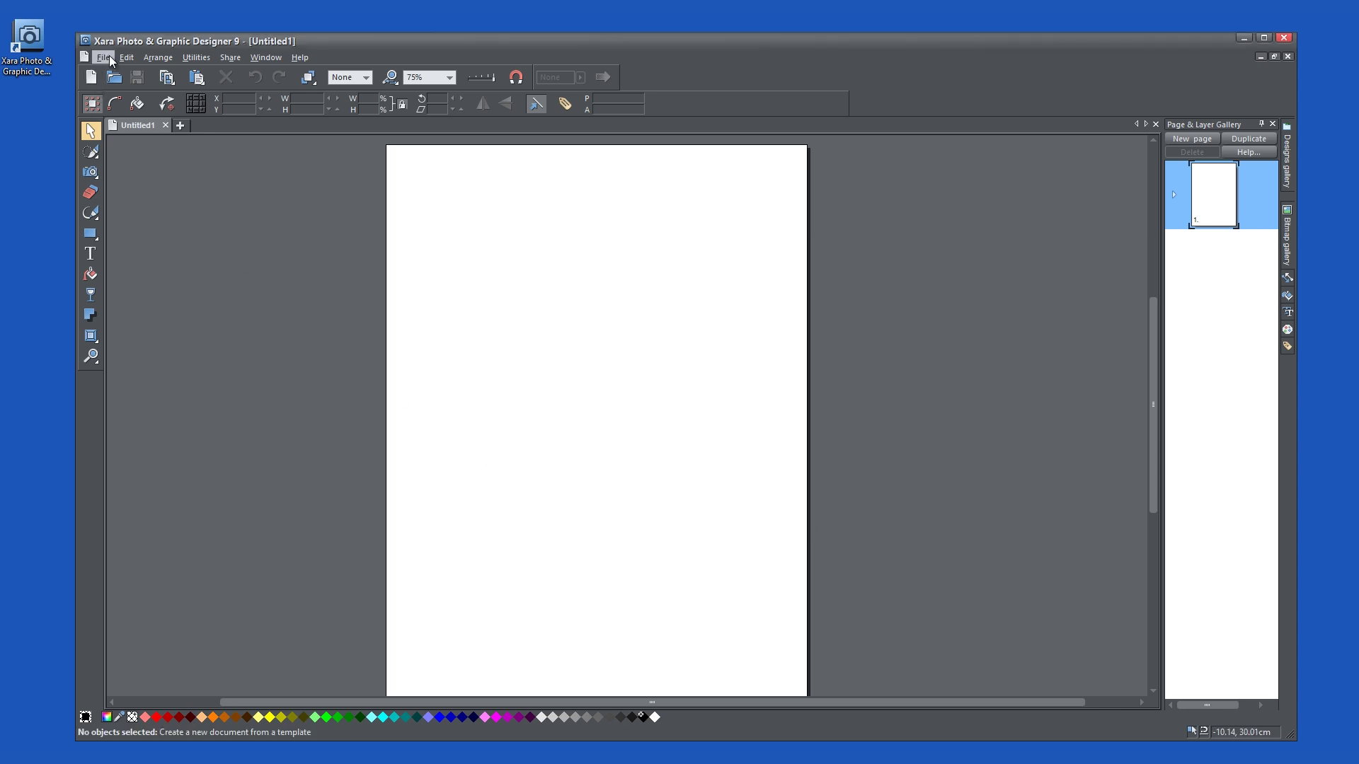
pyautogui.click(109, 59)
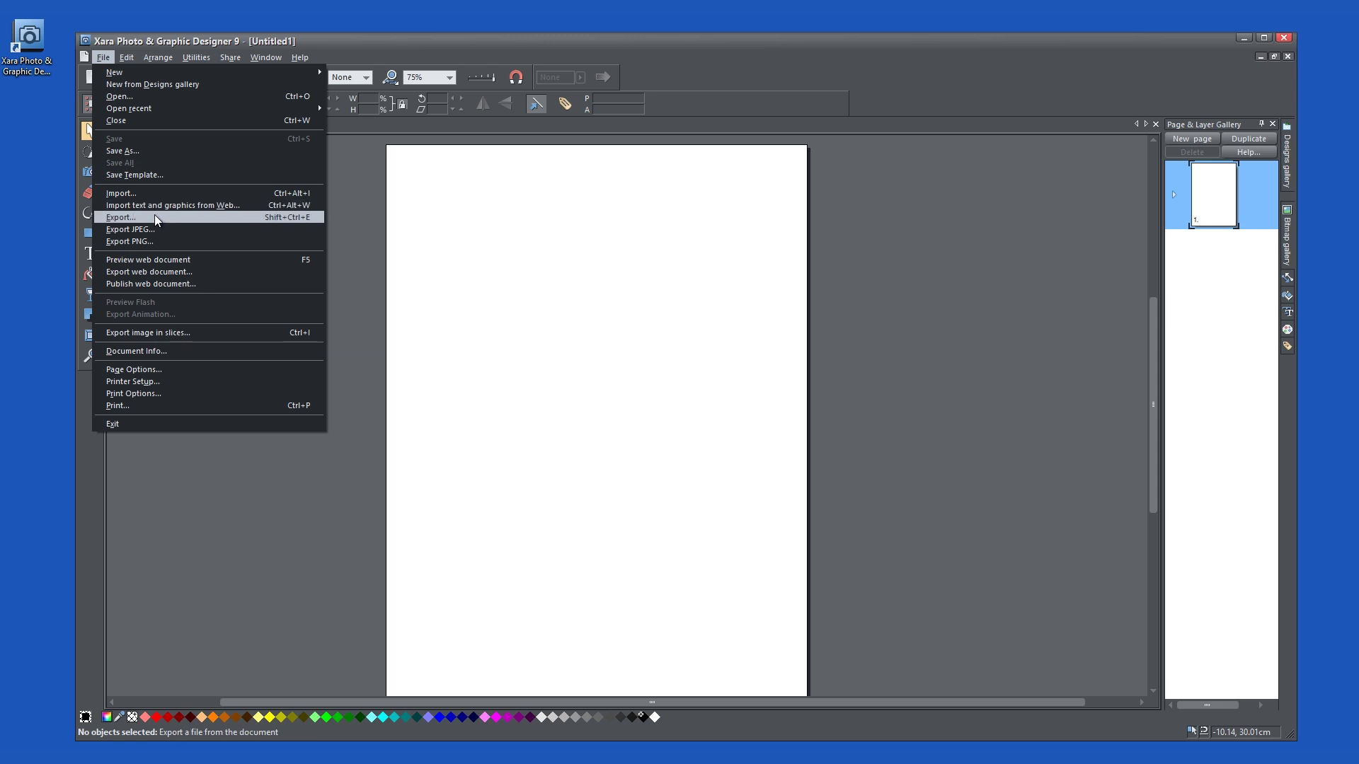
pyautogui.click(151, 365)
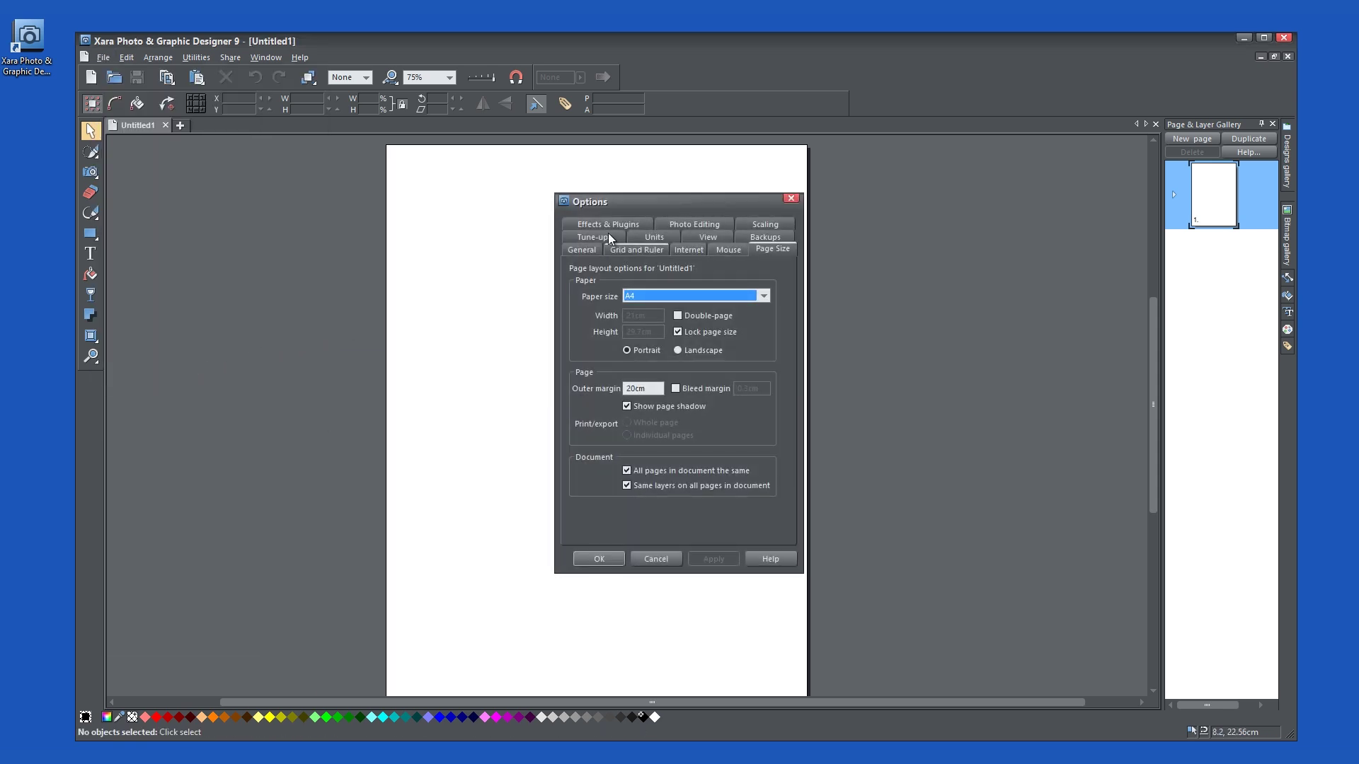
pyautogui.click(655, 224)
pyautogui.click(656, 225)
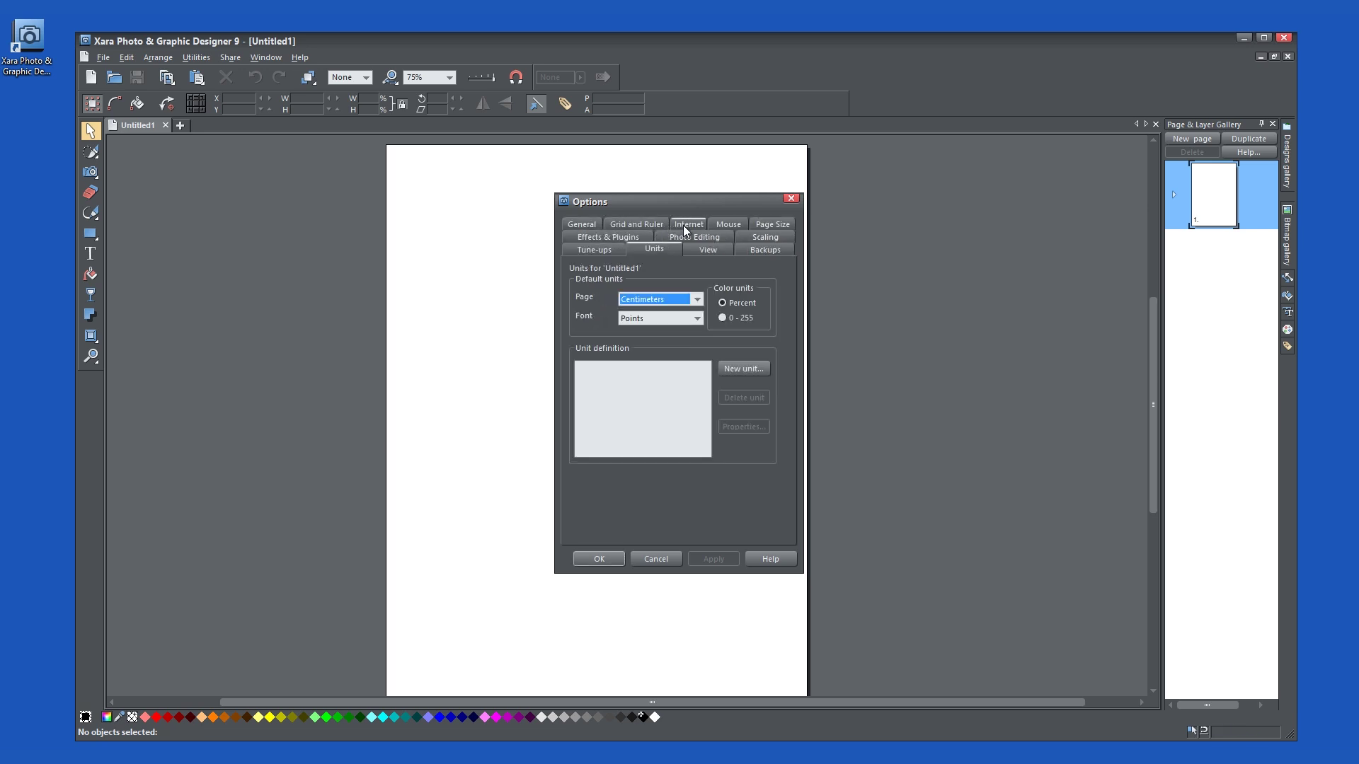
pyautogui.click(684, 225)
pyautogui.click(752, 224)
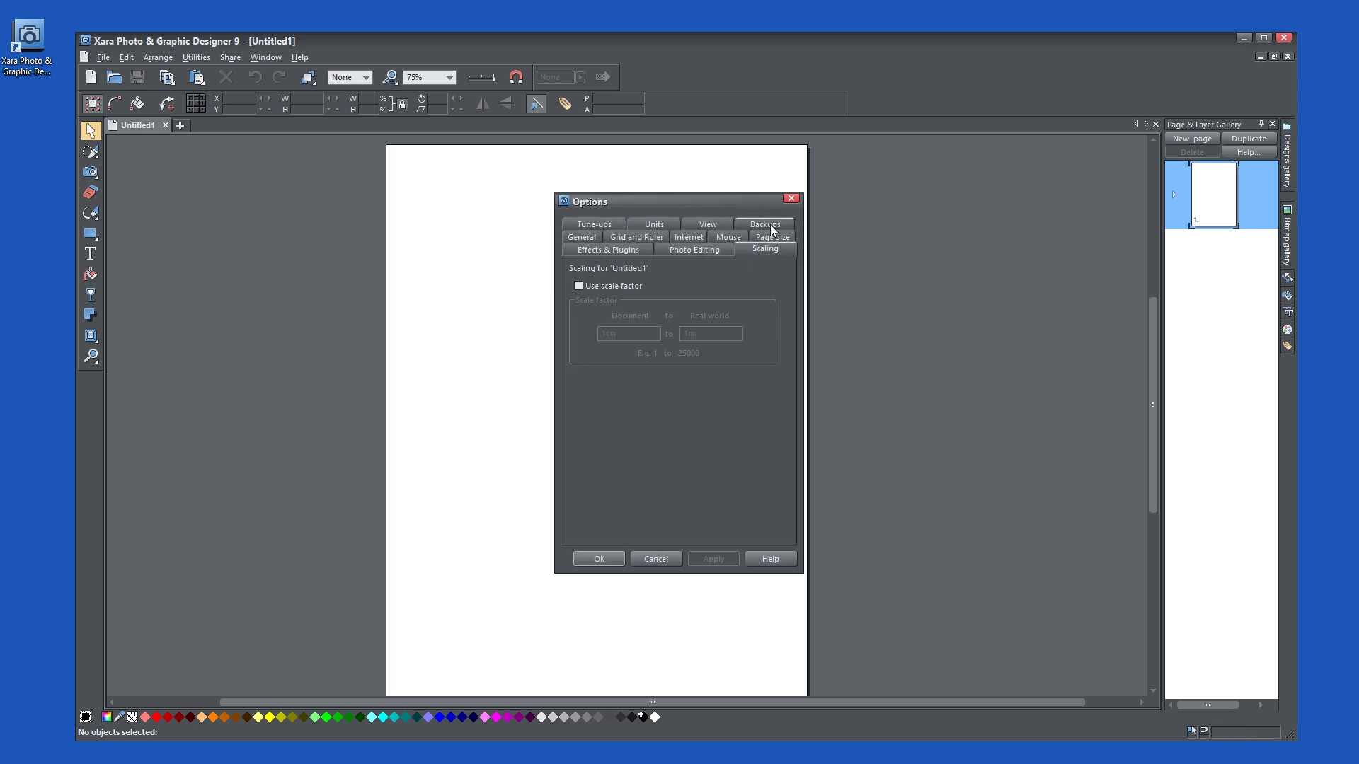
pyautogui.click(792, 199)
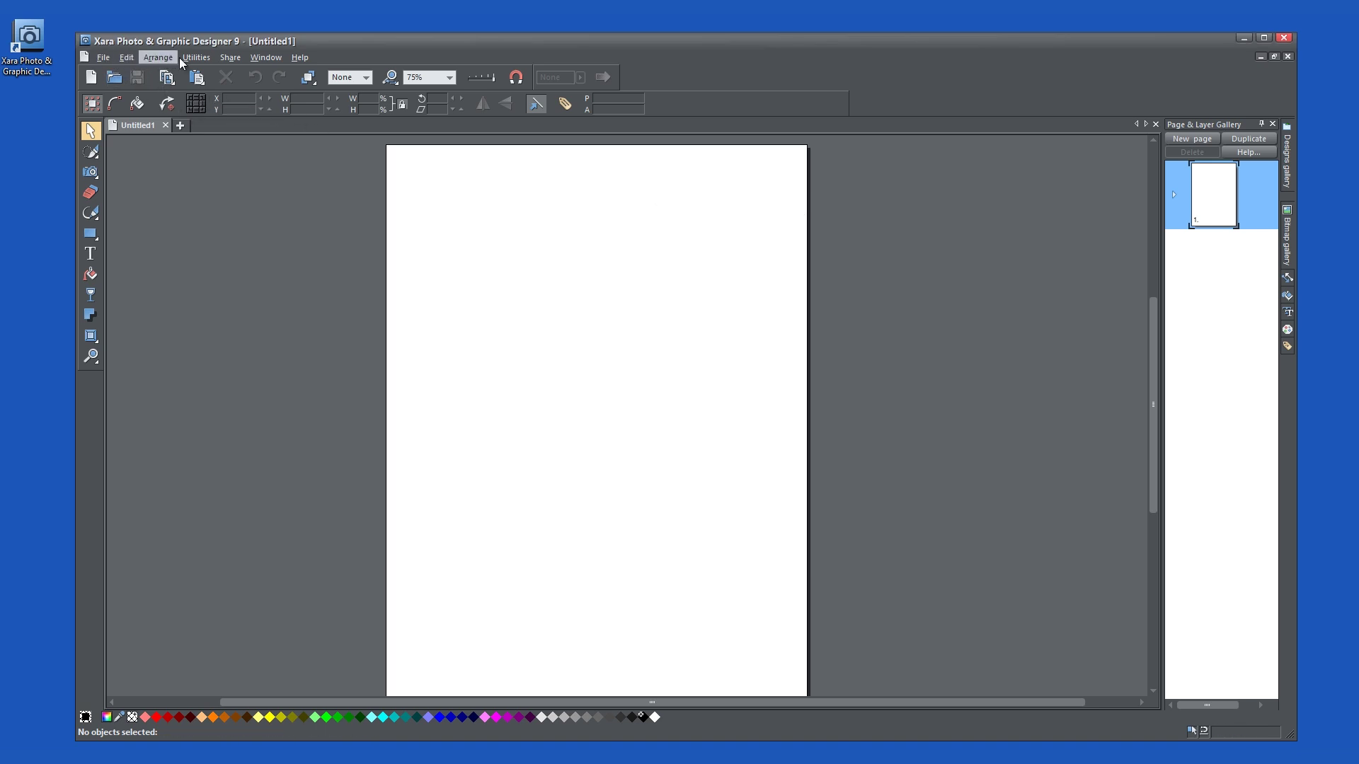
# Step: Glance at the Window and Share menu commands
pyautogui.click(278, 60)
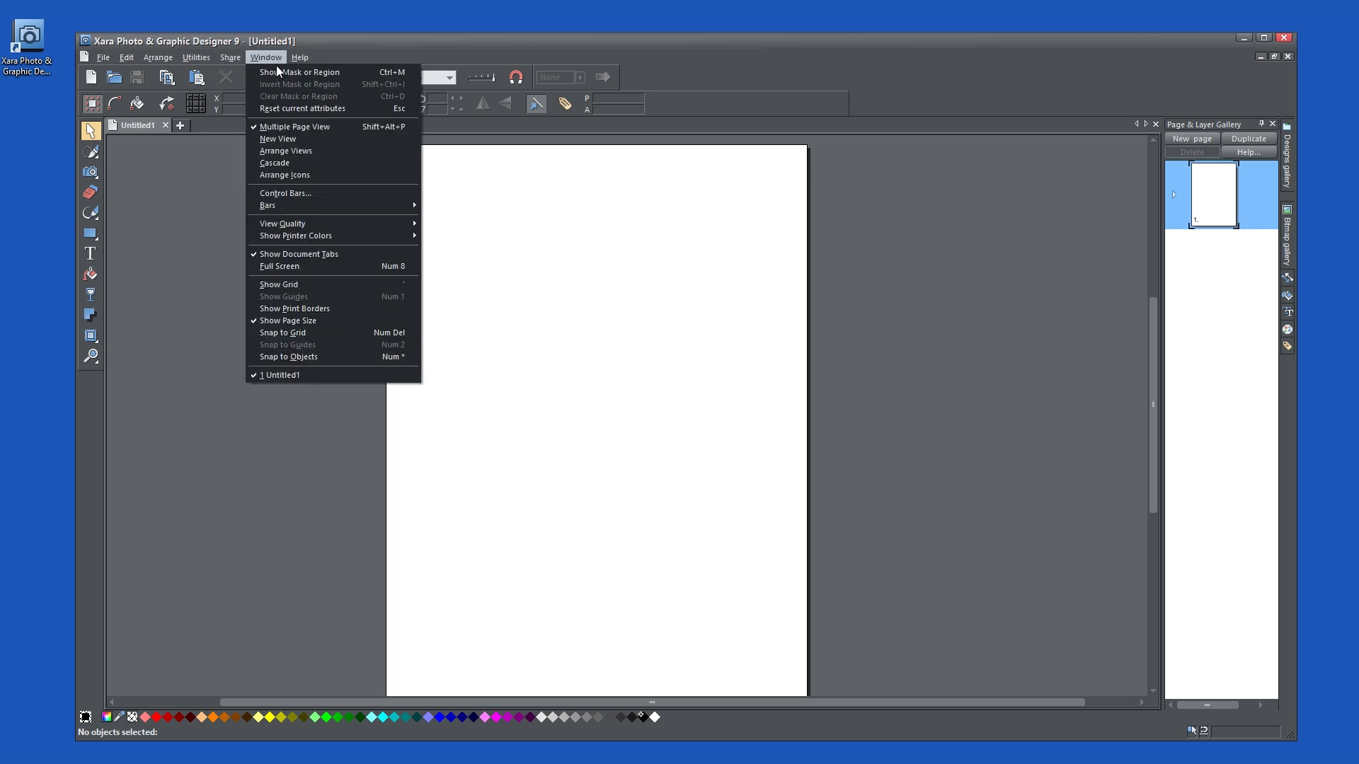
pyautogui.click(267, 58)
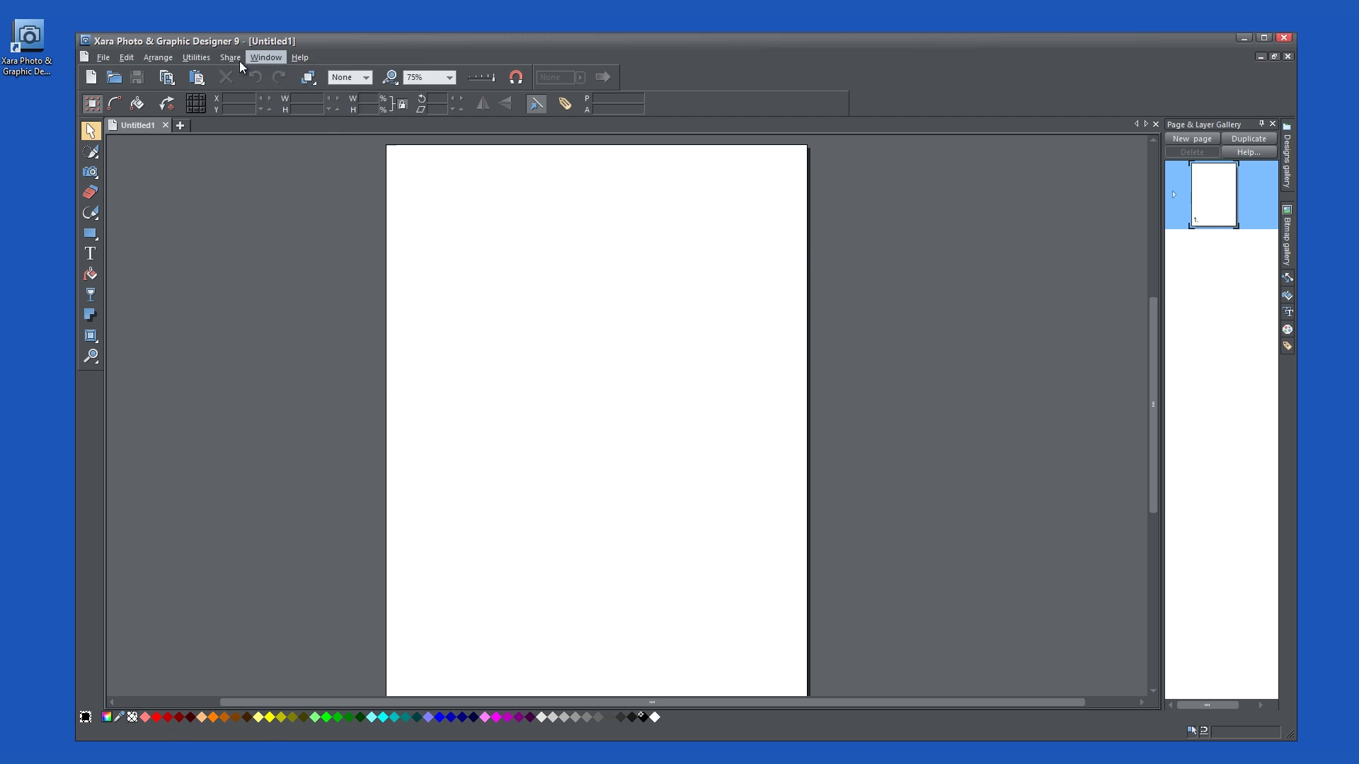
pyautogui.click(187, 145)
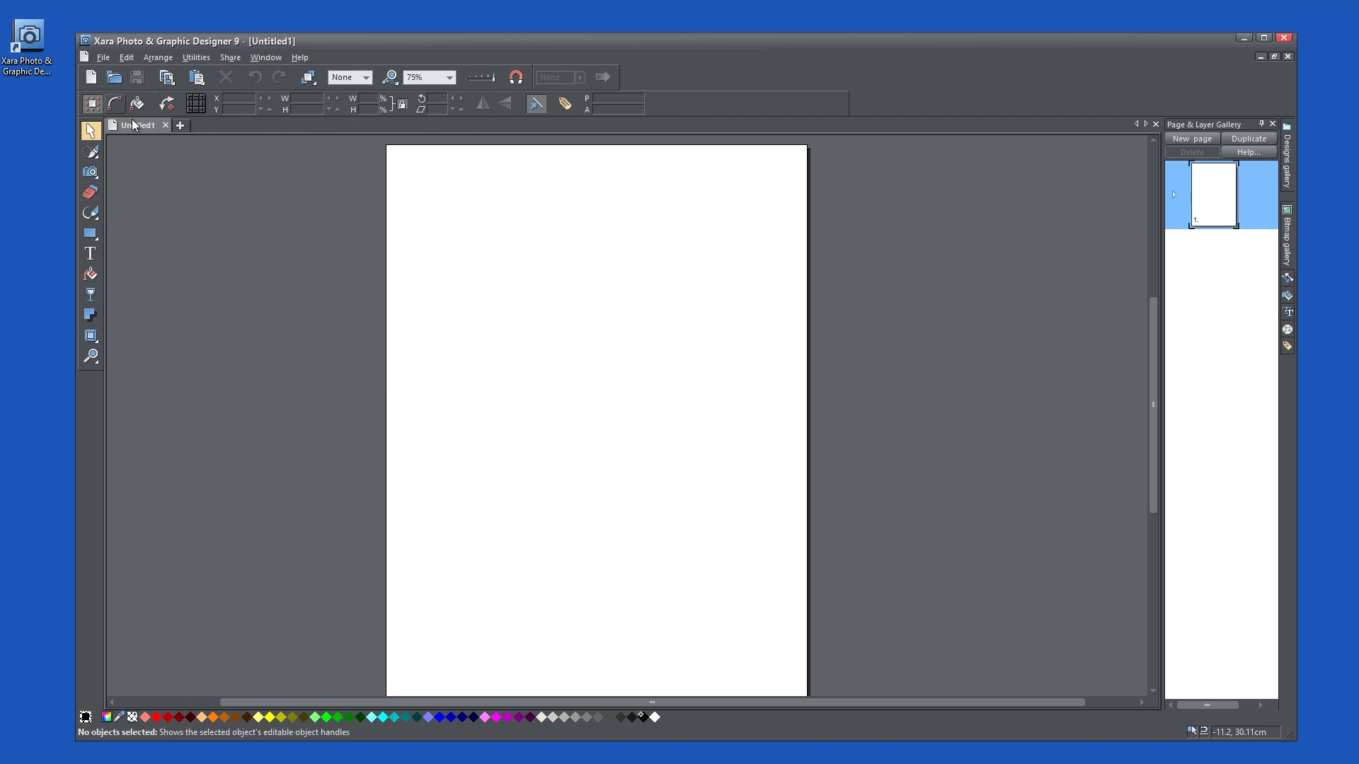
# Step: Draw a black square and a large circle overlapping it on the page
pyautogui.click(90, 234)
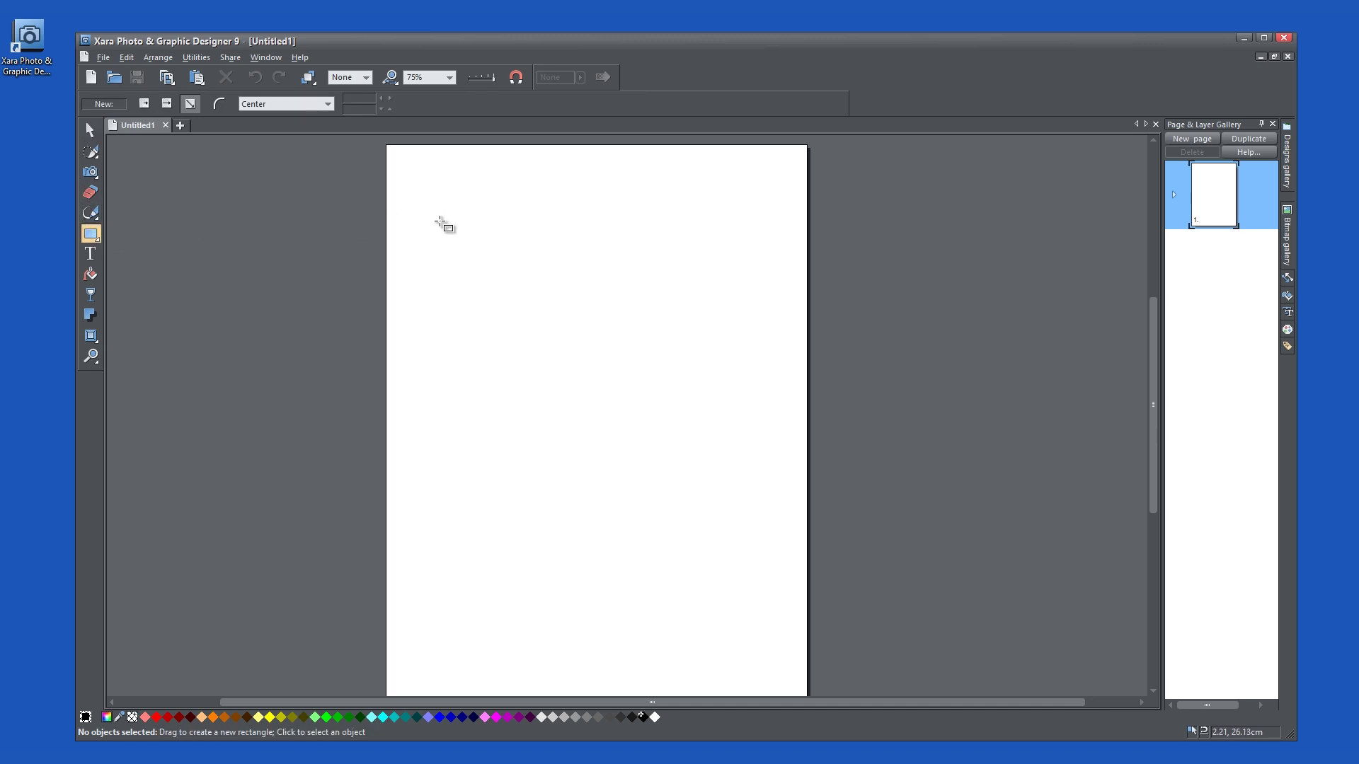
pyautogui.moveTo(431, 217); pyautogui.dragTo(663, 424)
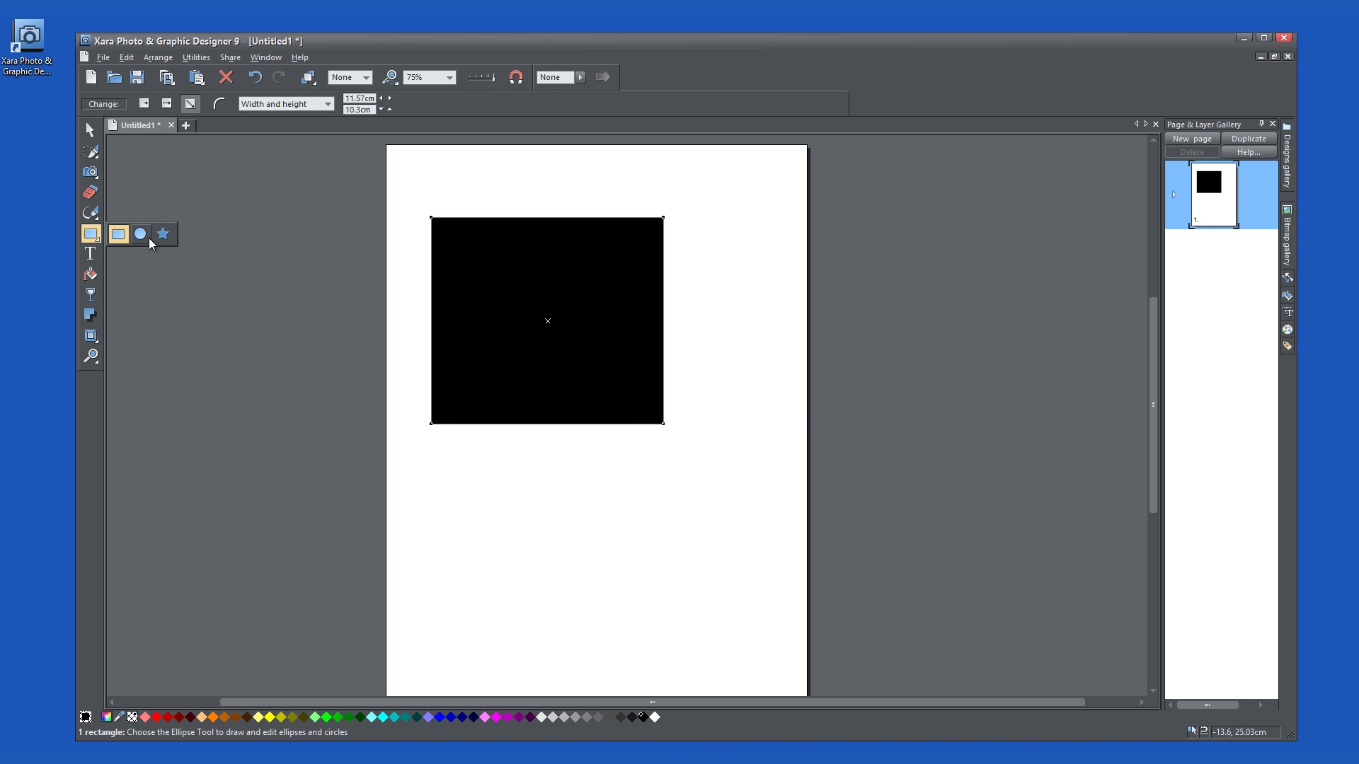
pyautogui.click(149, 239)
pyautogui.moveTo(502, 379)
pyautogui.mouseDown()
pyautogui.moveTo(658, 514)
pyautogui.moveTo(631, 506)
pyautogui.mouseUp()
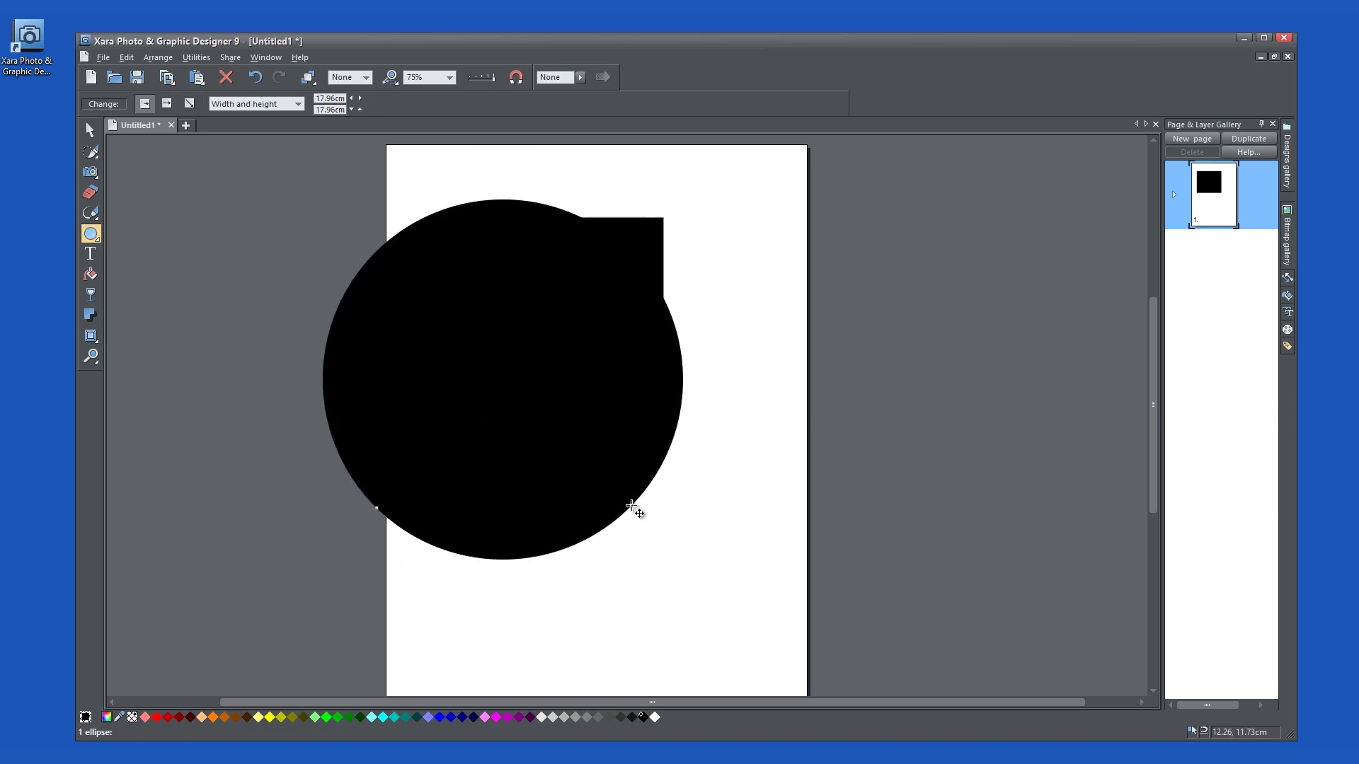
# Step: Fill the circle pale yellow and move it over the black square
pyautogui.click(266, 718)
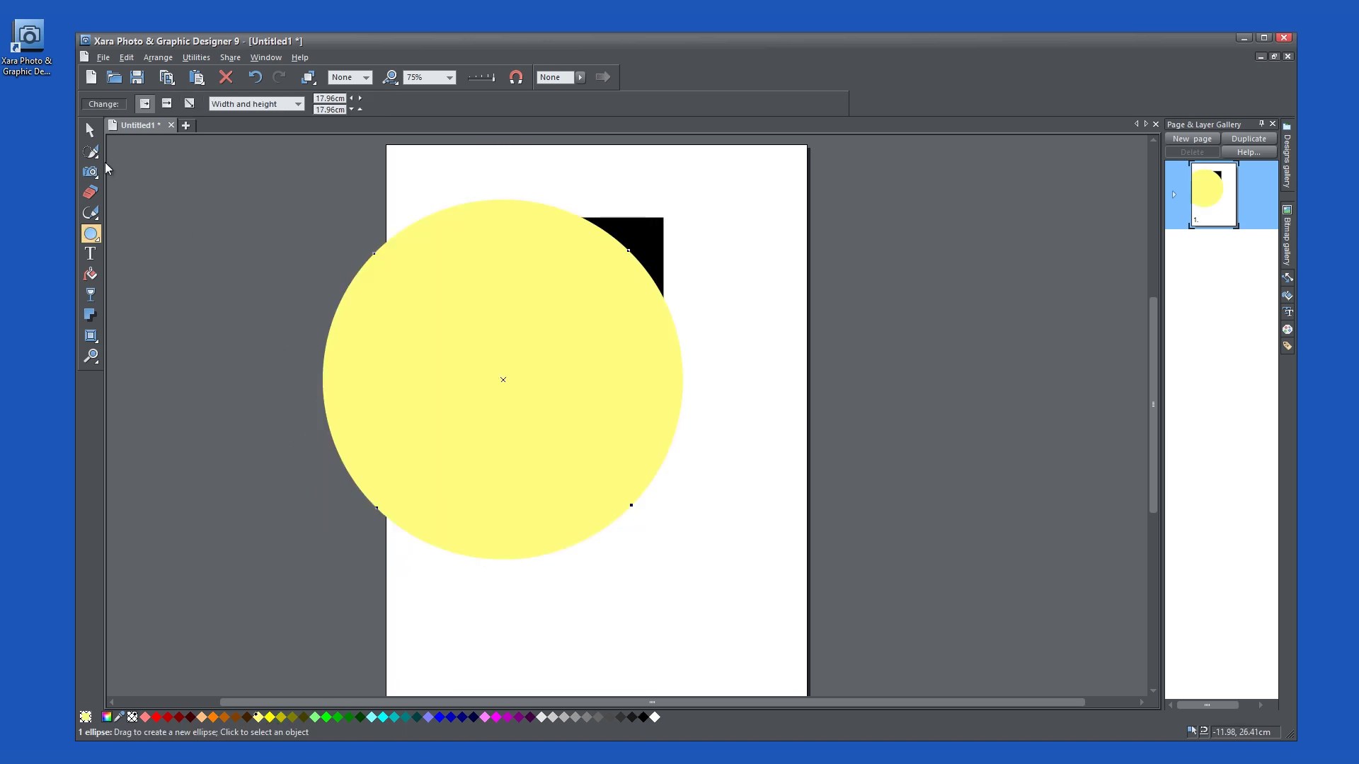
pyautogui.click(91, 129)
pyautogui.moveTo(493, 404)
pyautogui.mouseDown()
pyautogui.moveTo(618, 474)
pyautogui.moveTo(594, 458)
pyautogui.mouseUp()
# Step: Extrude the yellow circle and the black square into 3D shapes
pyautogui.click(93, 340)
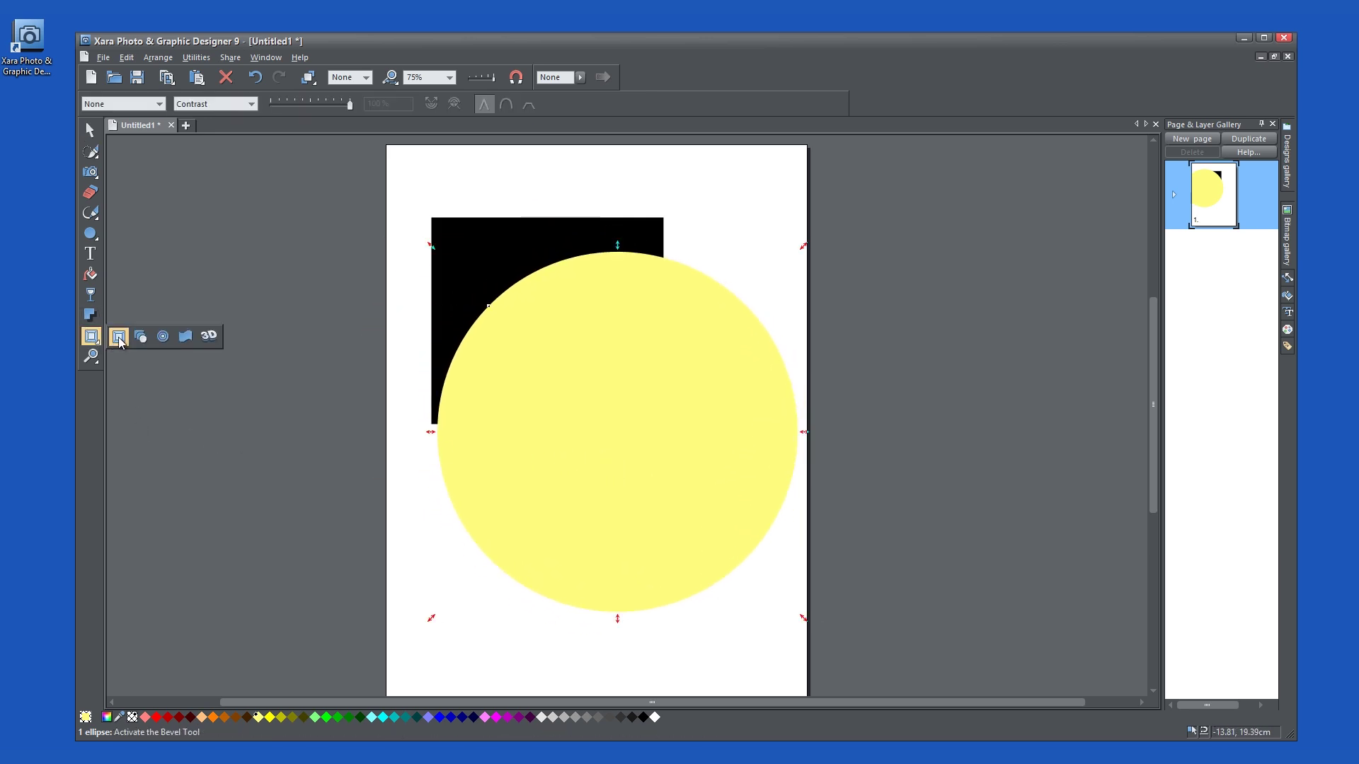
pyautogui.click(142, 337)
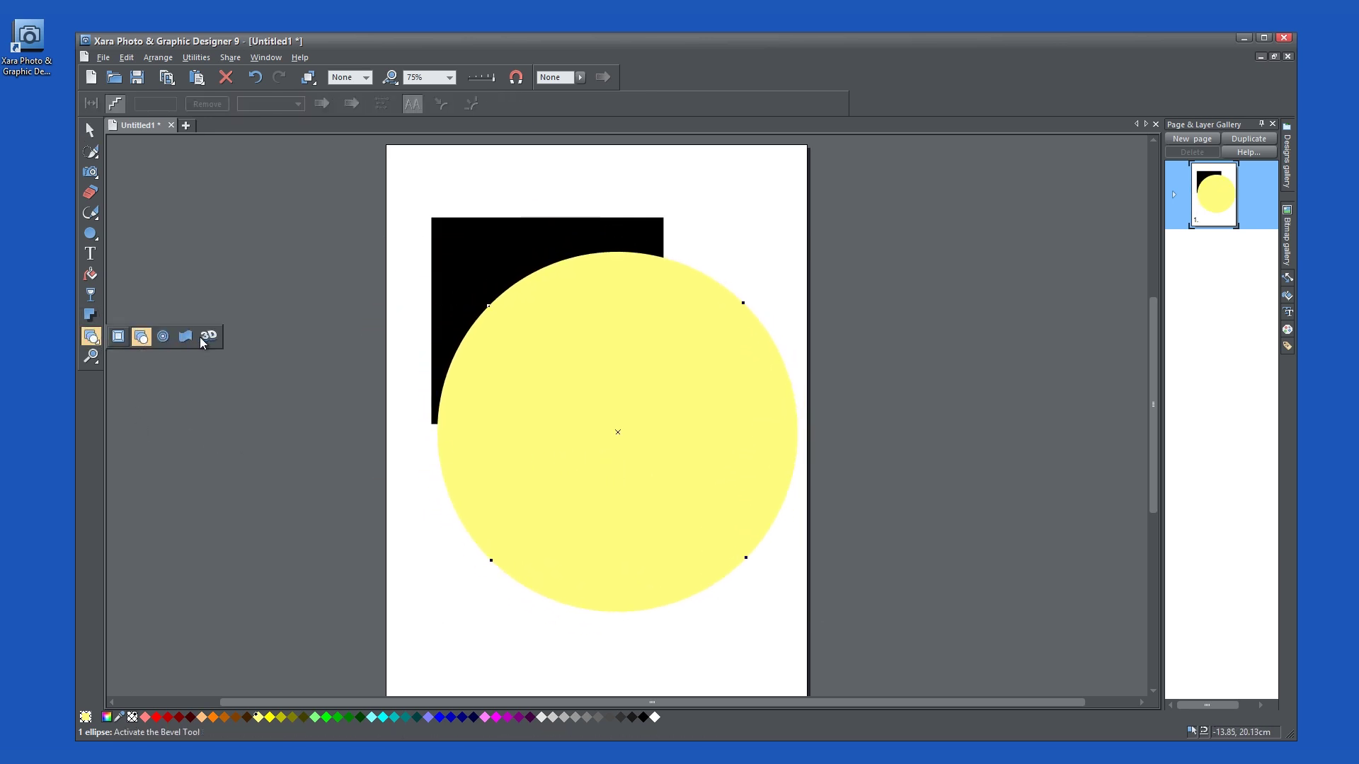
pyautogui.click(208, 336)
pyautogui.moveTo(585, 415); pyautogui.dragTo(507, 403)
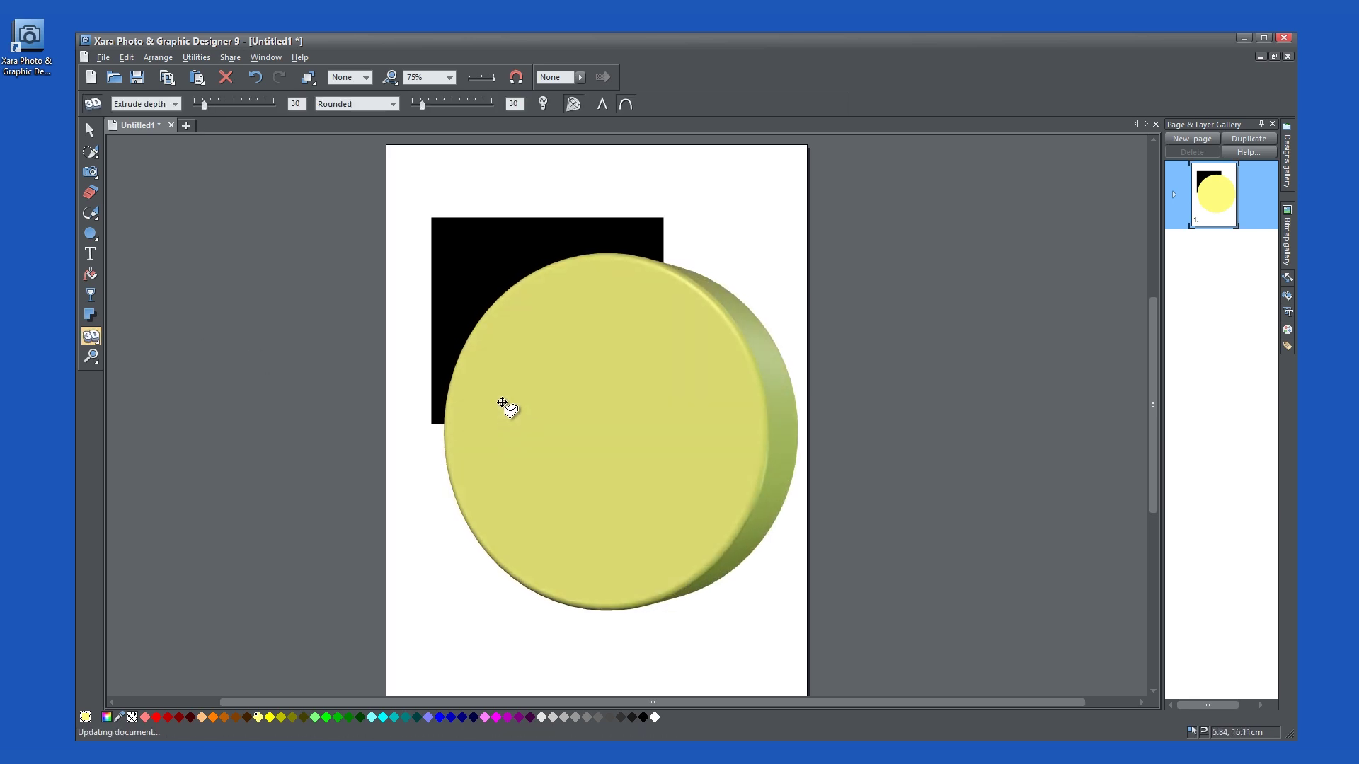
pyautogui.moveTo(455, 282)
pyautogui.mouseDown()
pyautogui.moveTo(479, 294)
pyautogui.moveTo(471, 315)
pyautogui.moveTo(491, 319)
pyautogui.mouseUp()
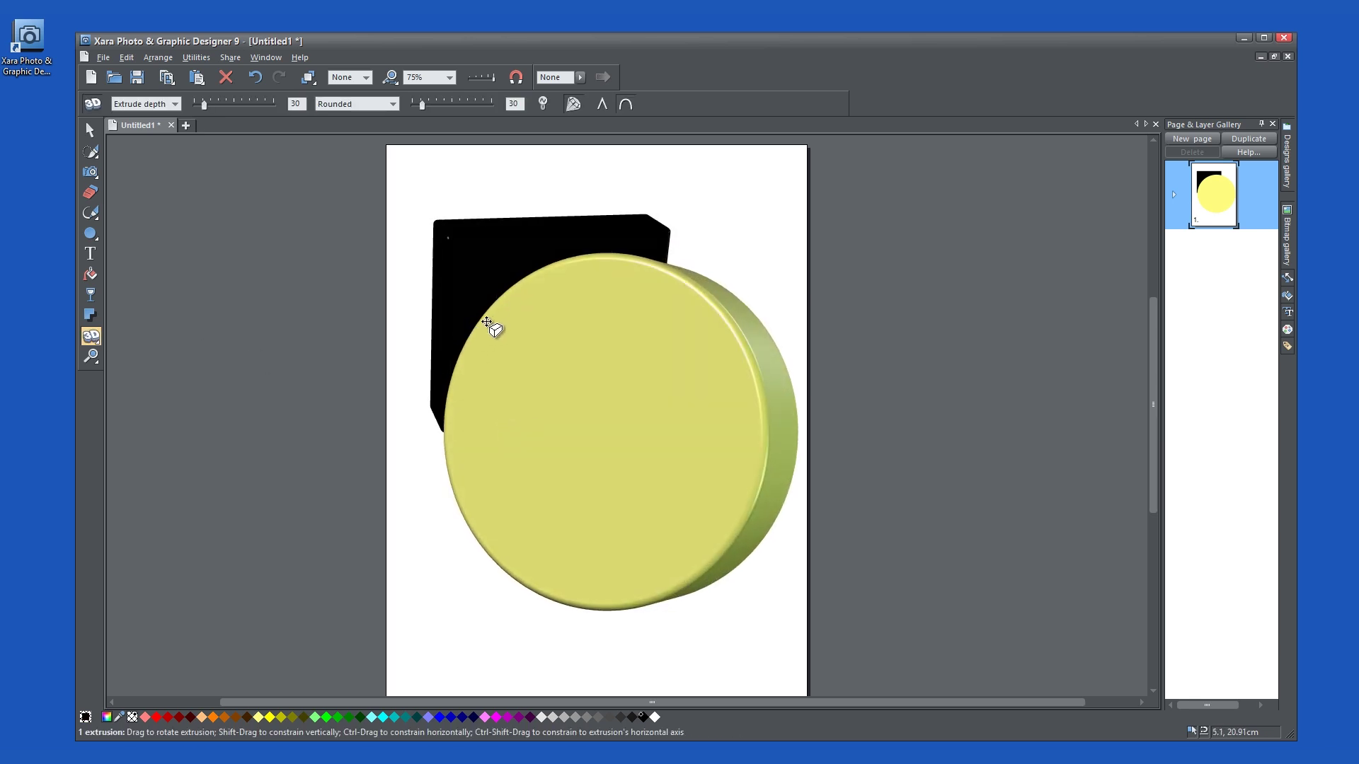
# Step: Colour the box red and deepen both the box and cylinder extrusions
pyautogui.click(159, 717)
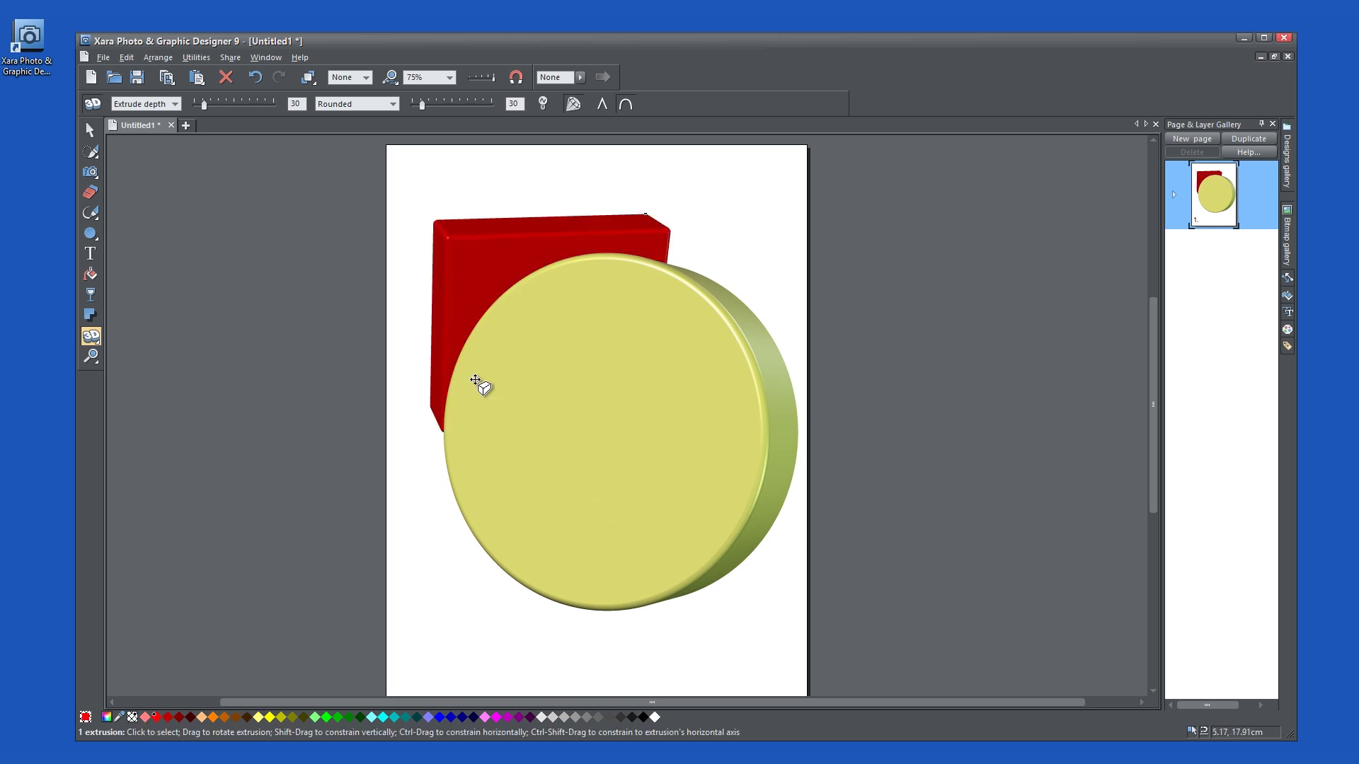
pyautogui.moveTo(204, 105); pyautogui.dragTo(250, 105)
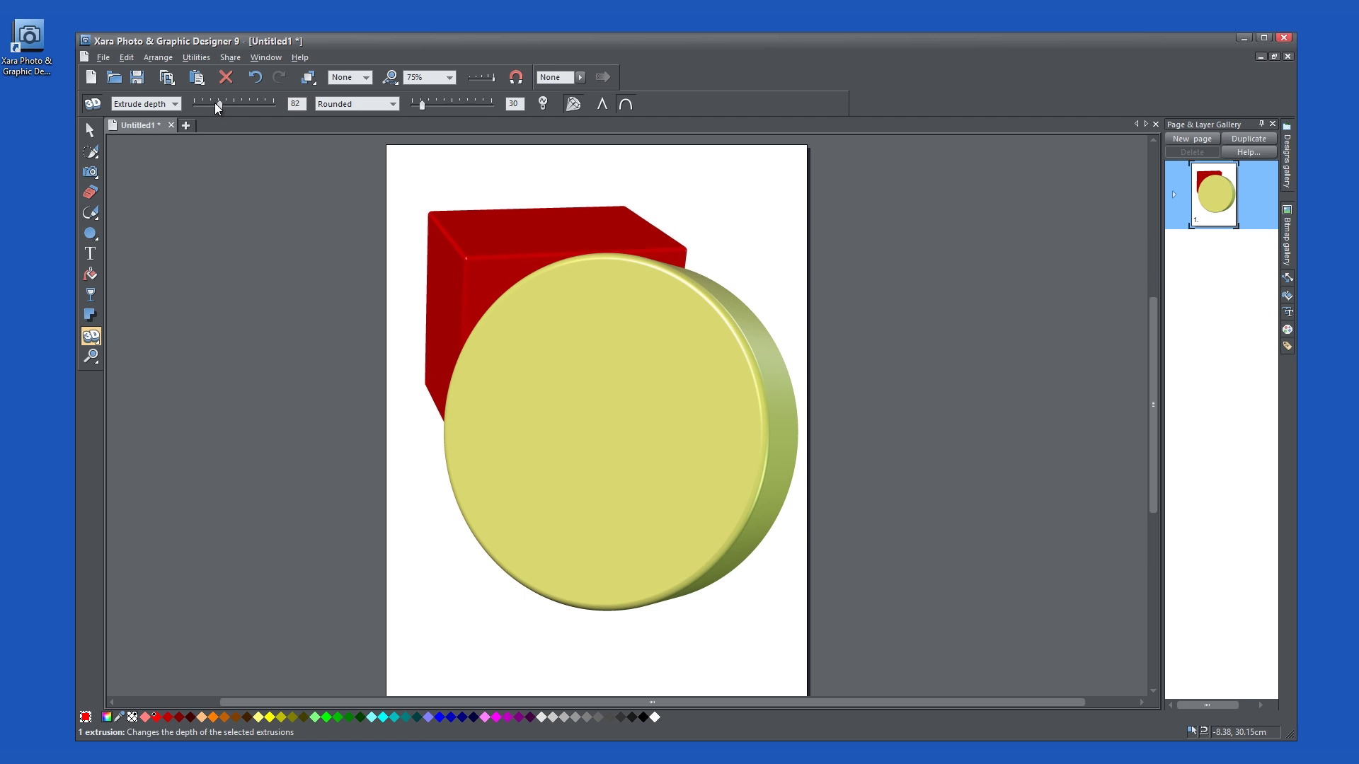
pyautogui.click(634, 368)
pyautogui.moveTo(204, 106); pyautogui.dragTo(228, 108)
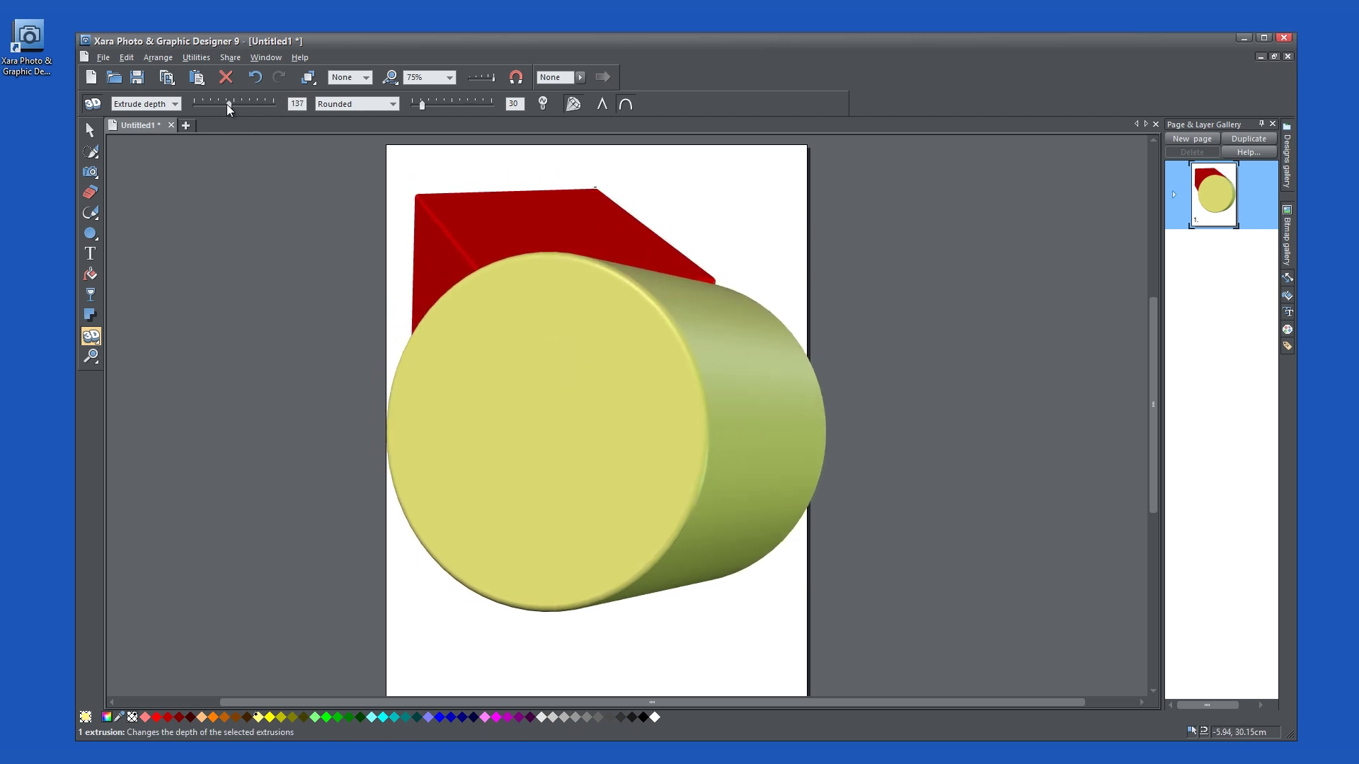
pyautogui.click(90, 130)
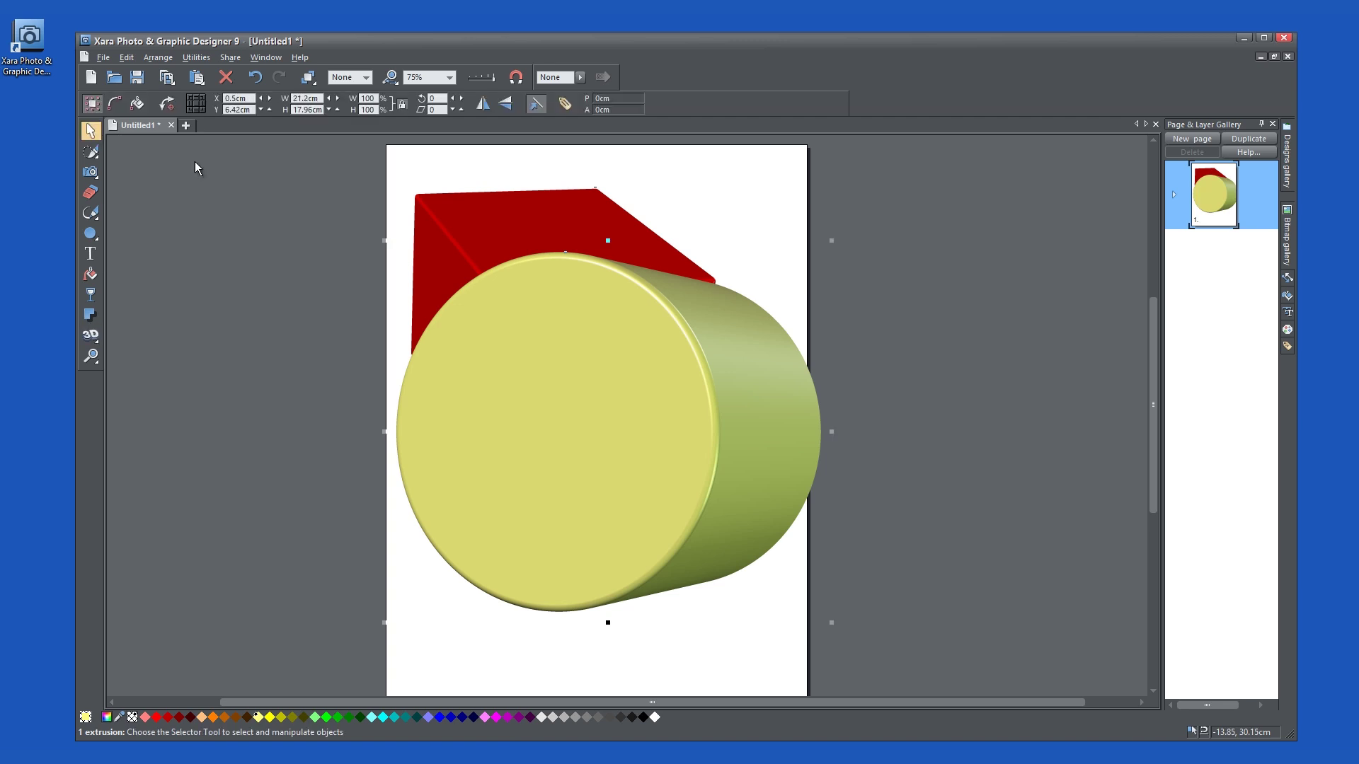
# Step: Move the cylinder down, then shrink both the cylinder and the red cube
pyautogui.moveTo(605, 395); pyautogui.dragTo(607, 463)
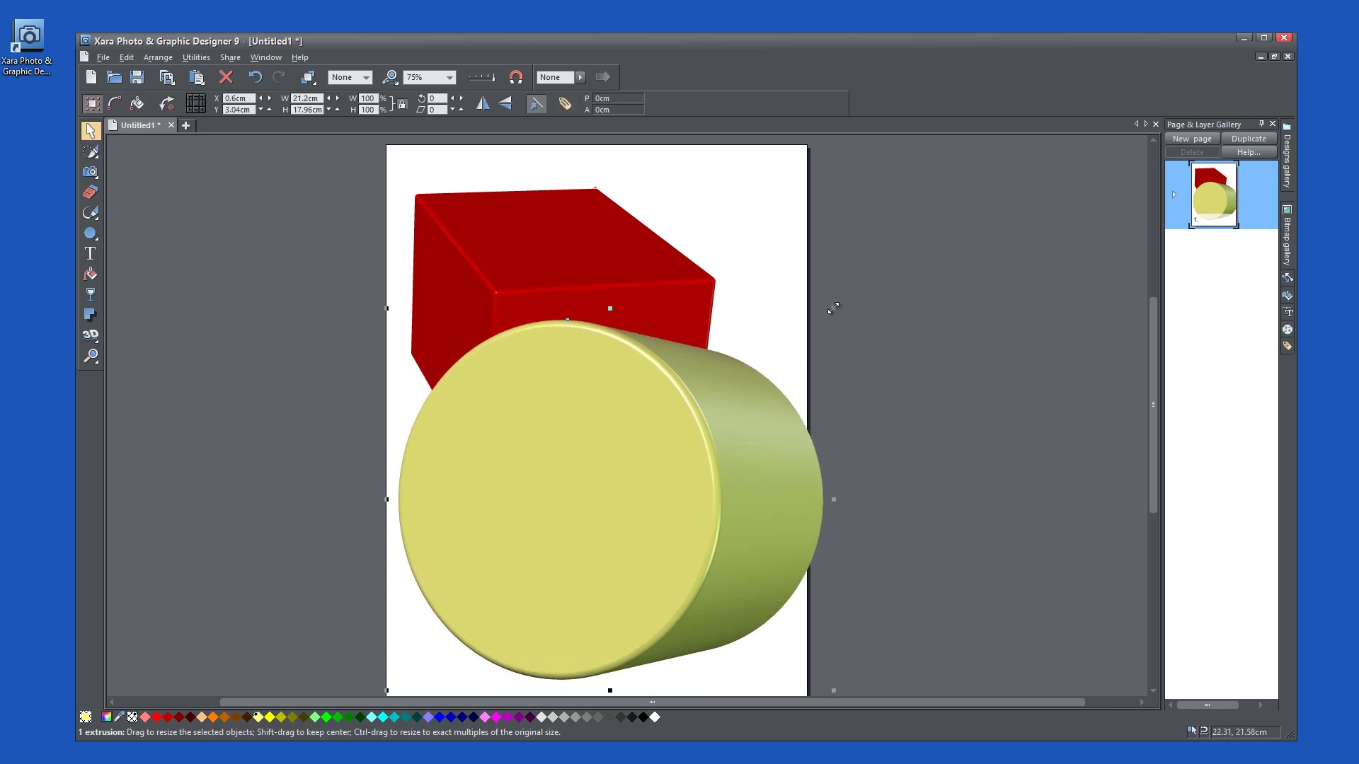
pyautogui.moveTo(834, 308); pyautogui.dragTo(677, 442)
pyautogui.click(646, 432)
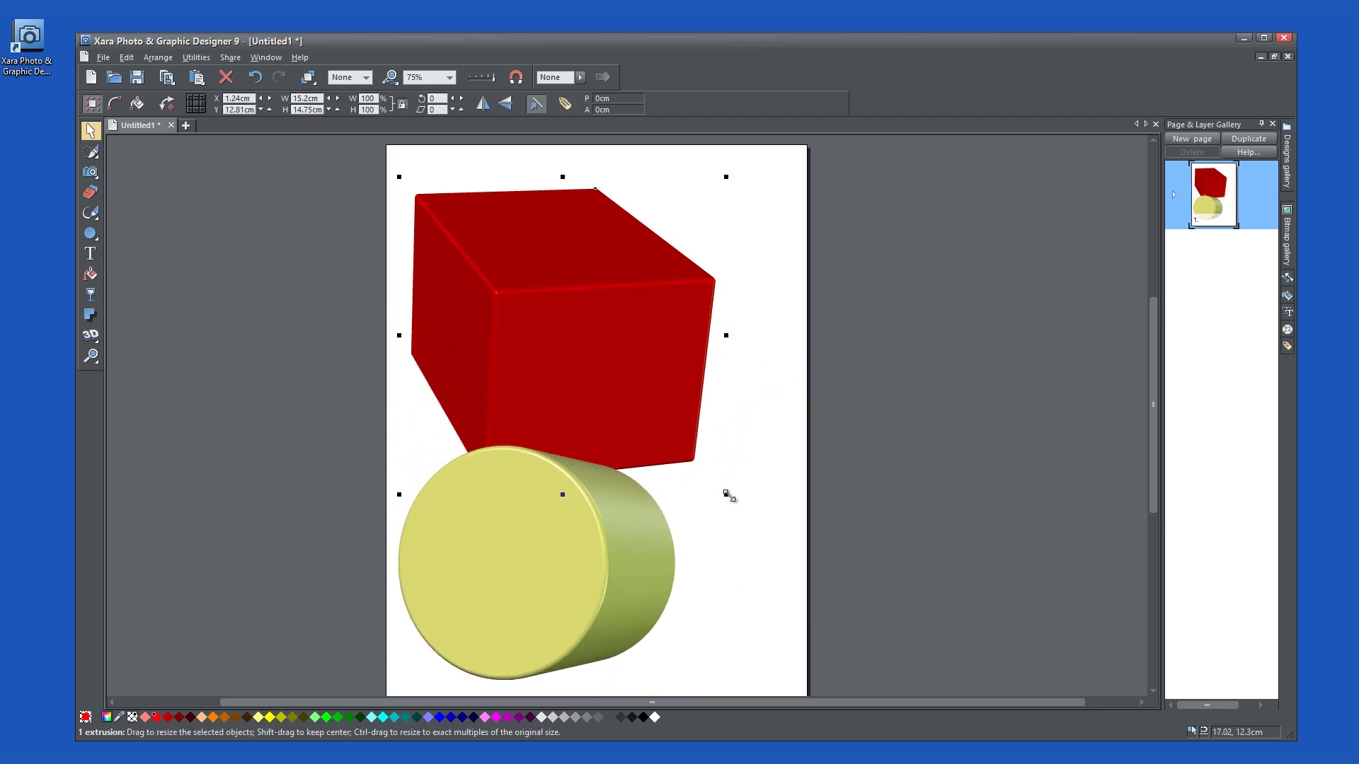
pyautogui.moveTo(728, 496); pyautogui.dragTo(637, 408)
pyautogui.click(92, 152)
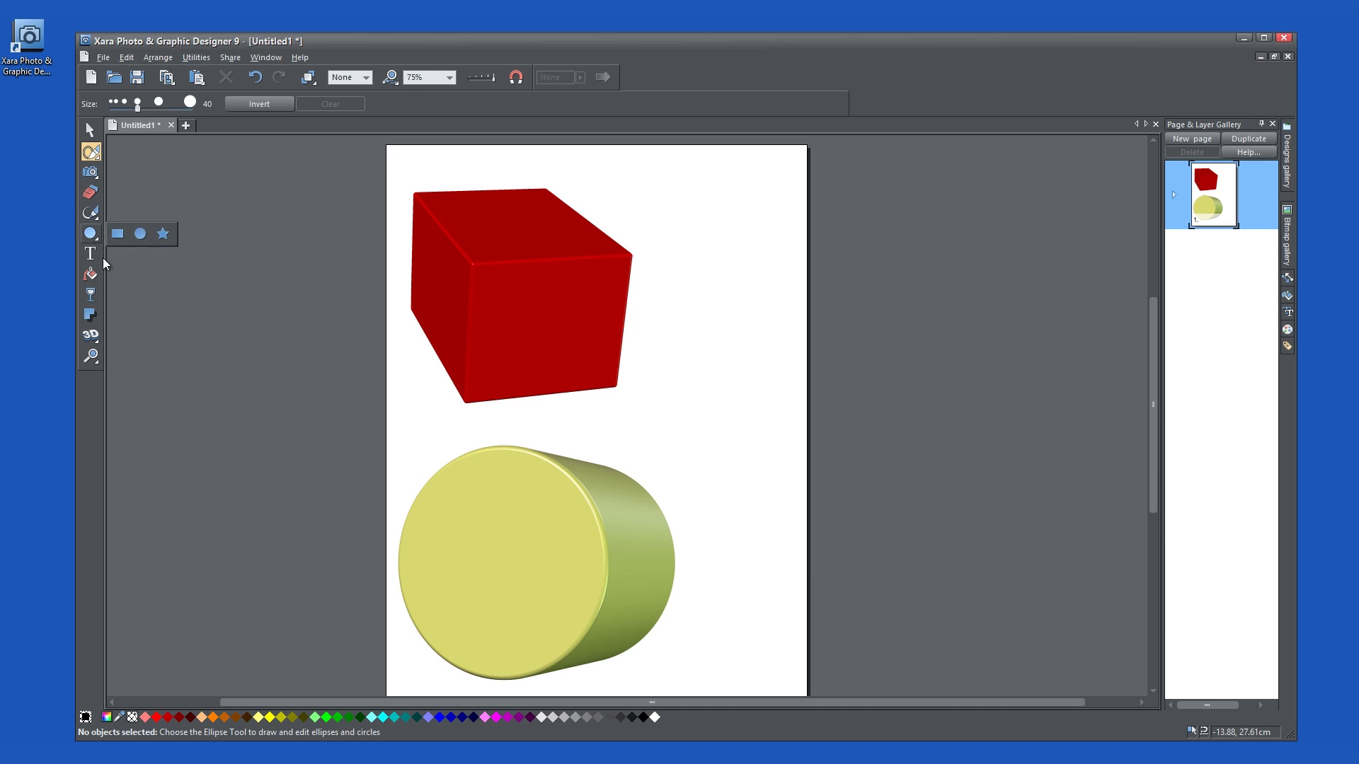
pyautogui.click(194, 56)
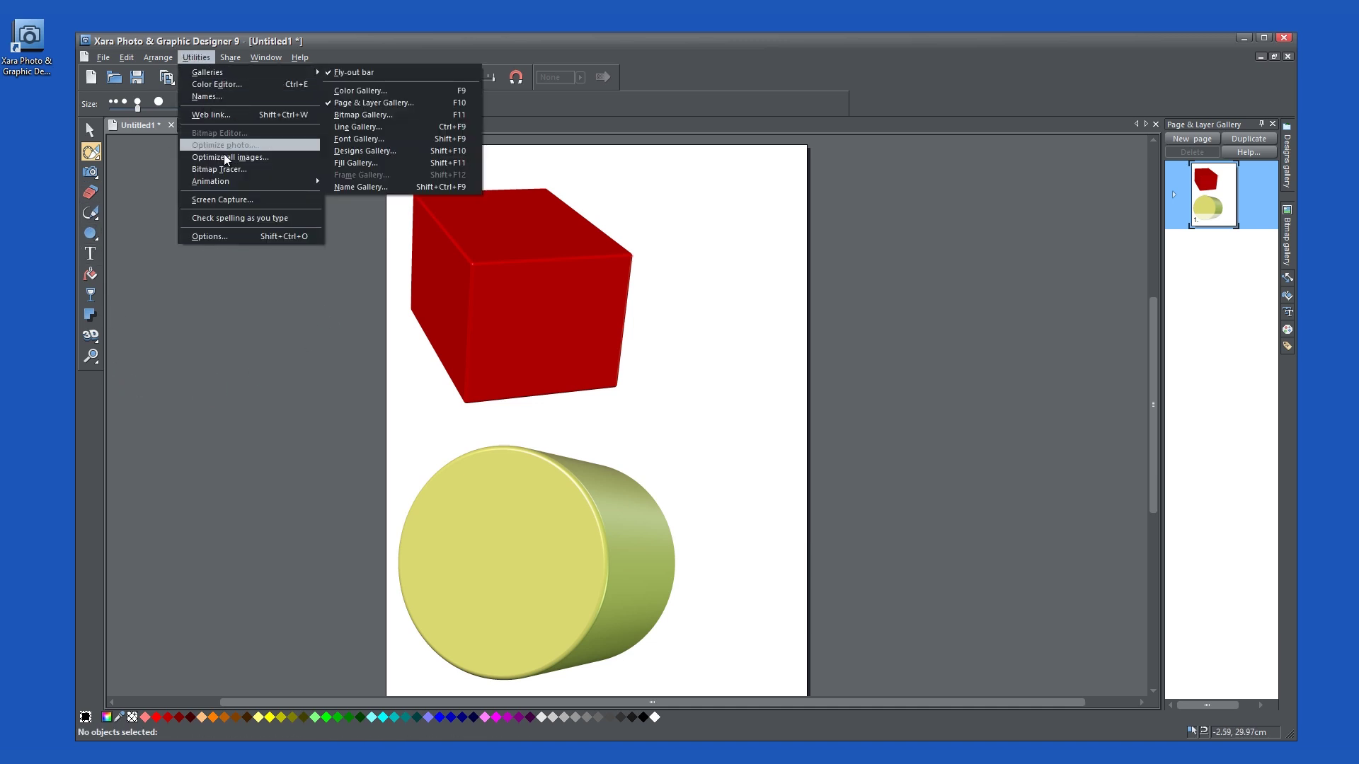
pyautogui.moveTo(210, 181)
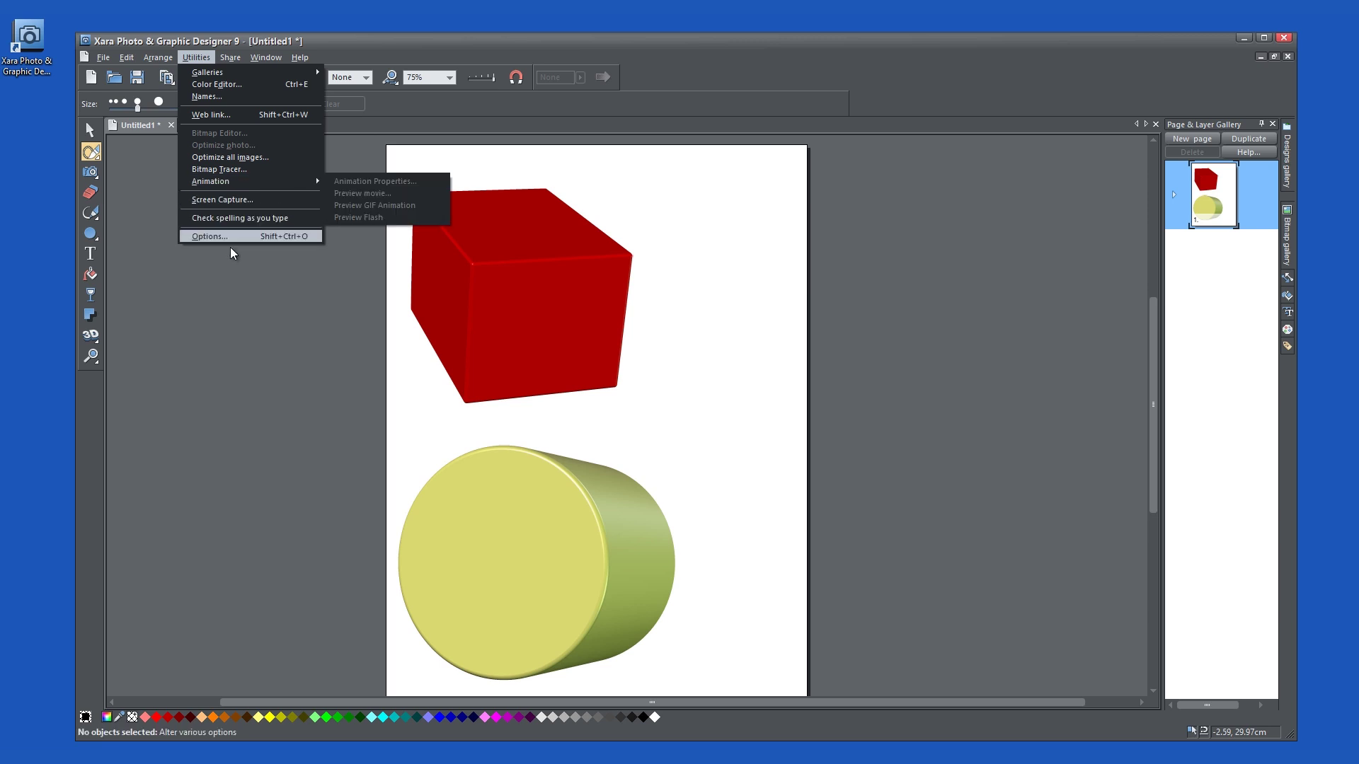
pyautogui.click(220, 282)
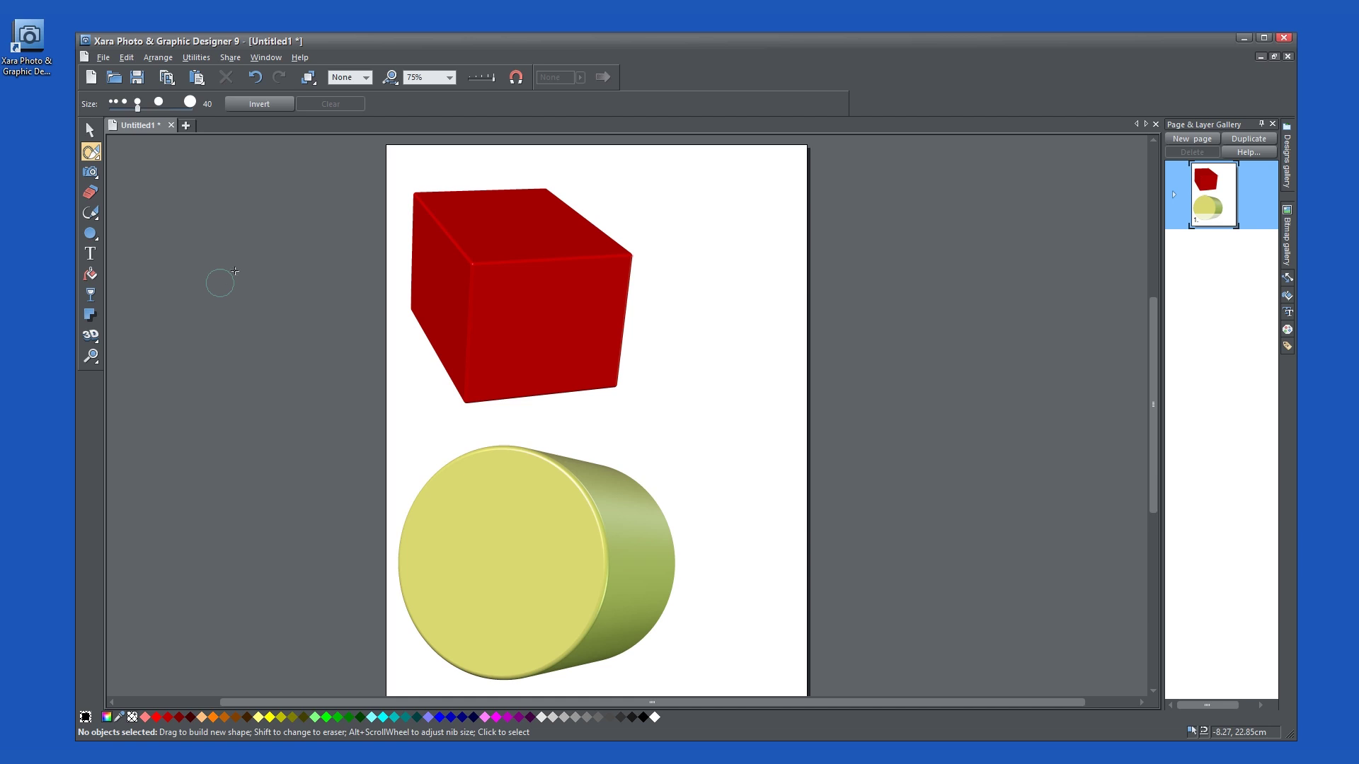
# Step: Lower the Quality slider so the cube and cylinder show as outlines
pyautogui.moveTo(491, 80); pyautogui.dragTo(480, 79)
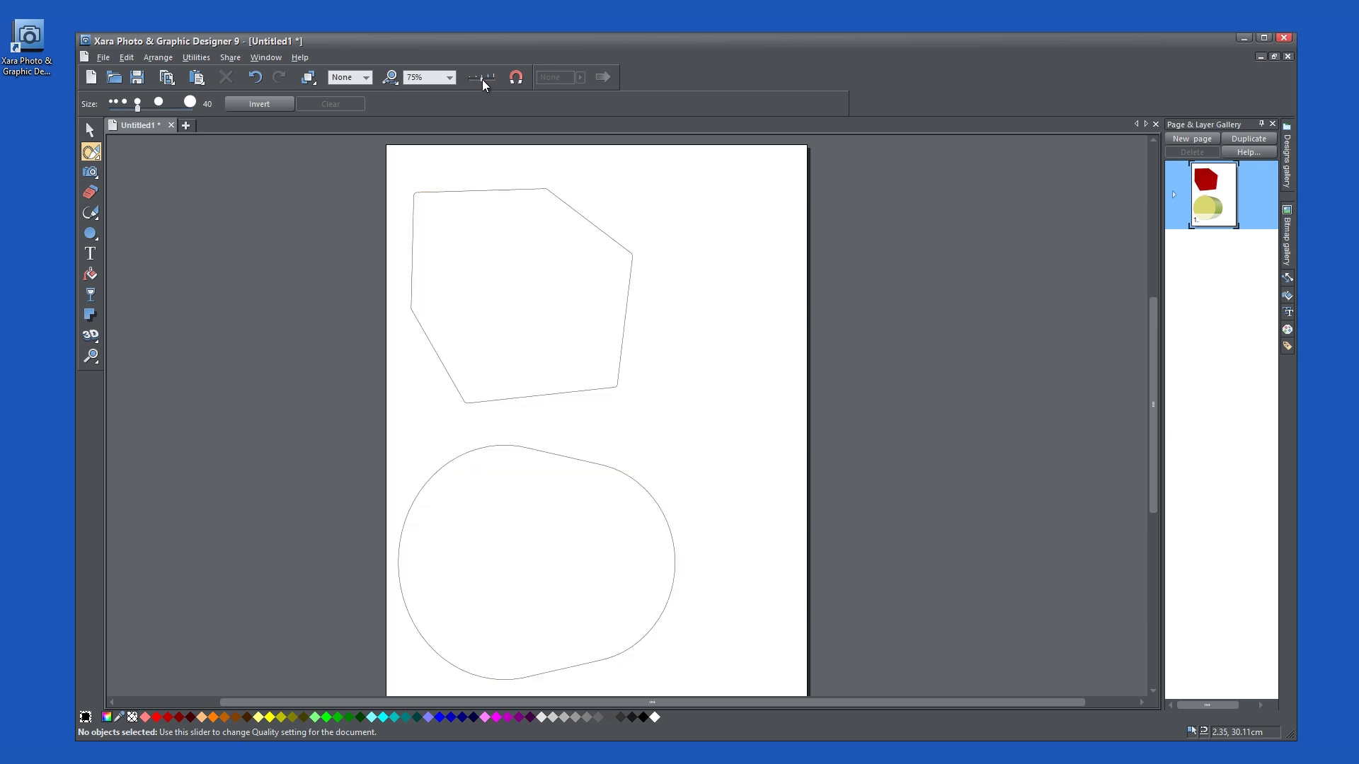
pyautogui.click(482, 79)
pyautogui.moveTo(479, 79); pyautogui.dragTo(463, 80)
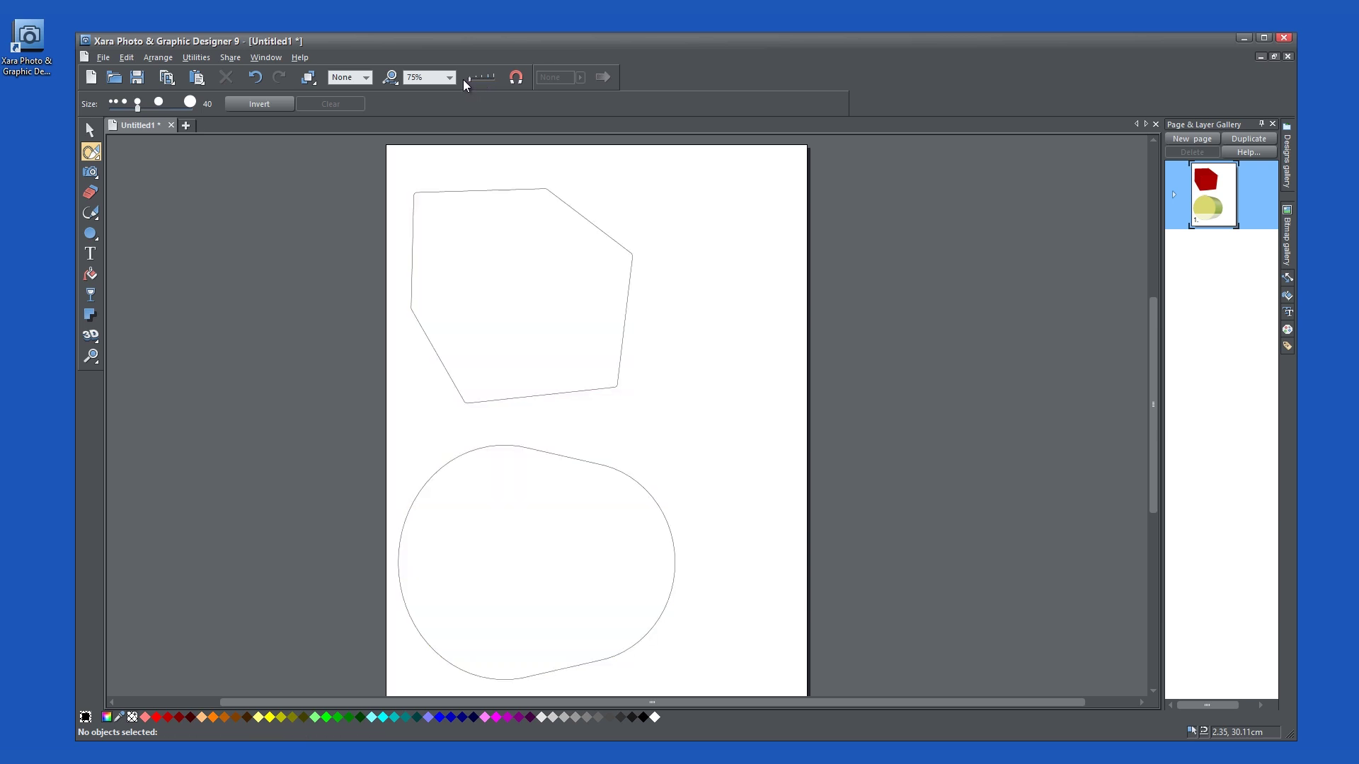
pyautogui.click(369, 78)
pyautogui.moveTo(308, 78)
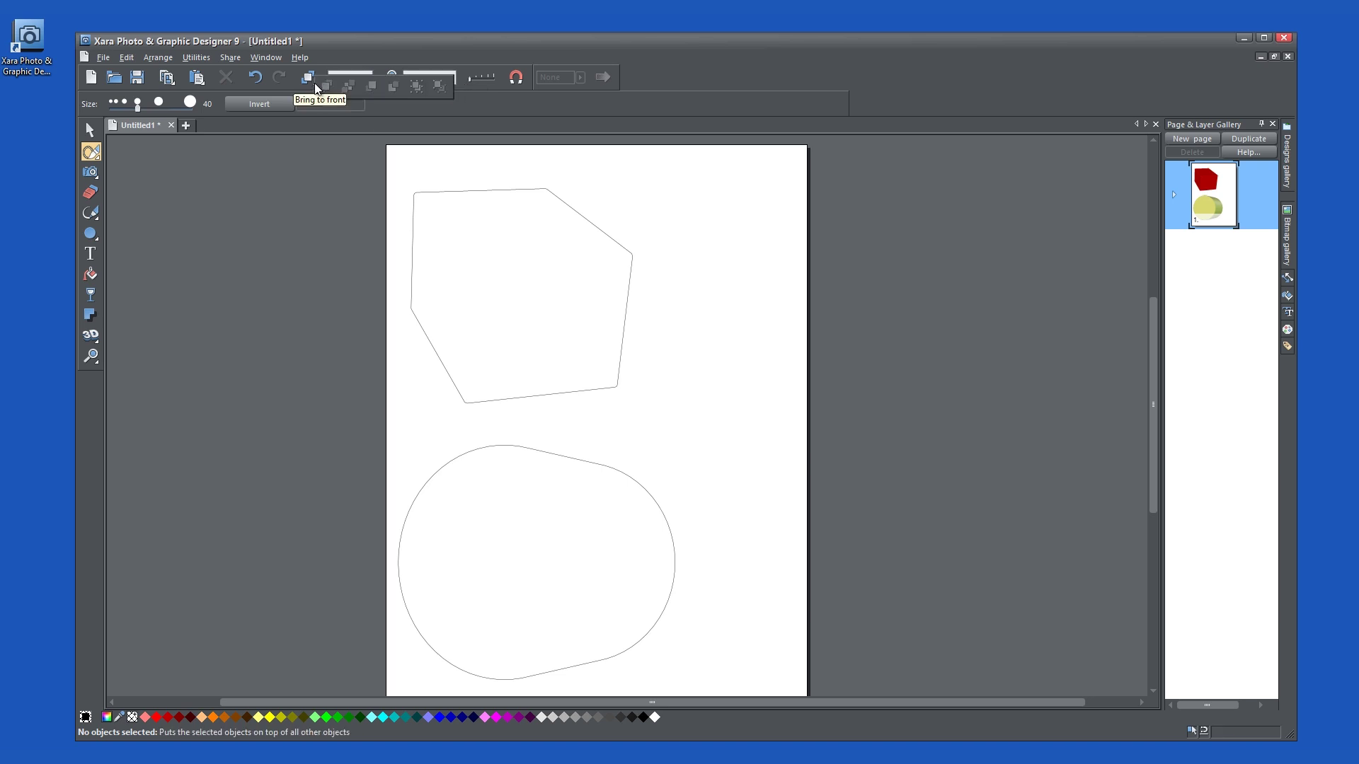
# Step: Add a blank page with Duplicate in the Page & Layer Gallery, then check its Help
pyautogui.click(1182, 143)
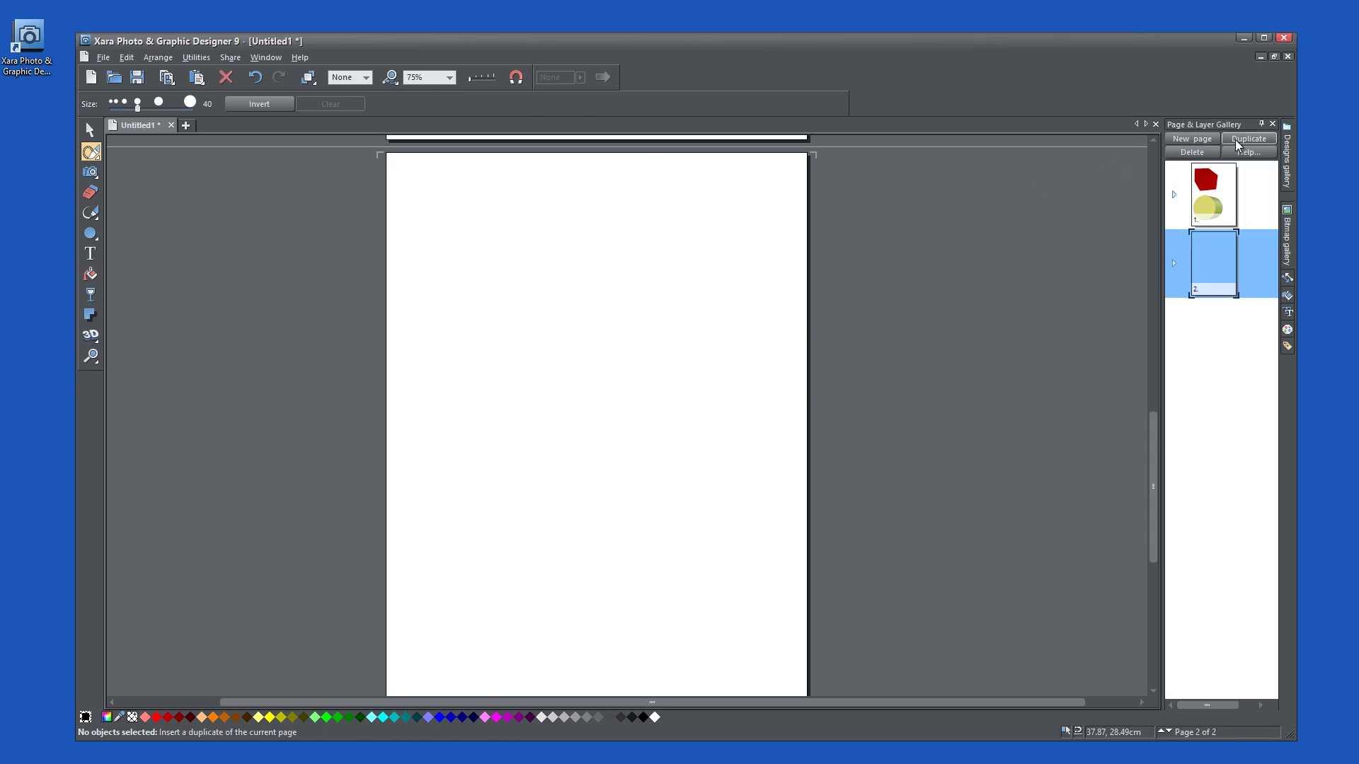
pyautogui.click(1248, 151)
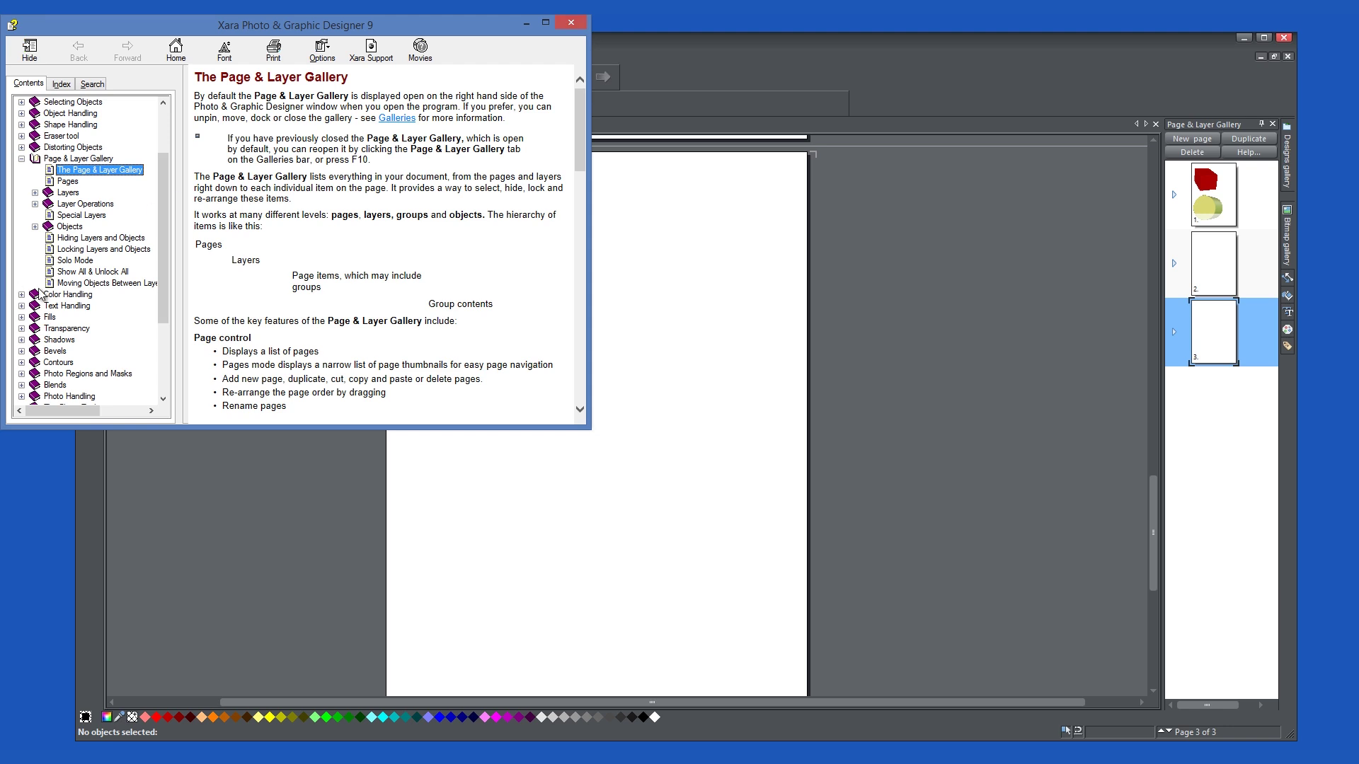
pyautogui.scroll(-3, 98, 280)
pyautogui.click(571, 22)
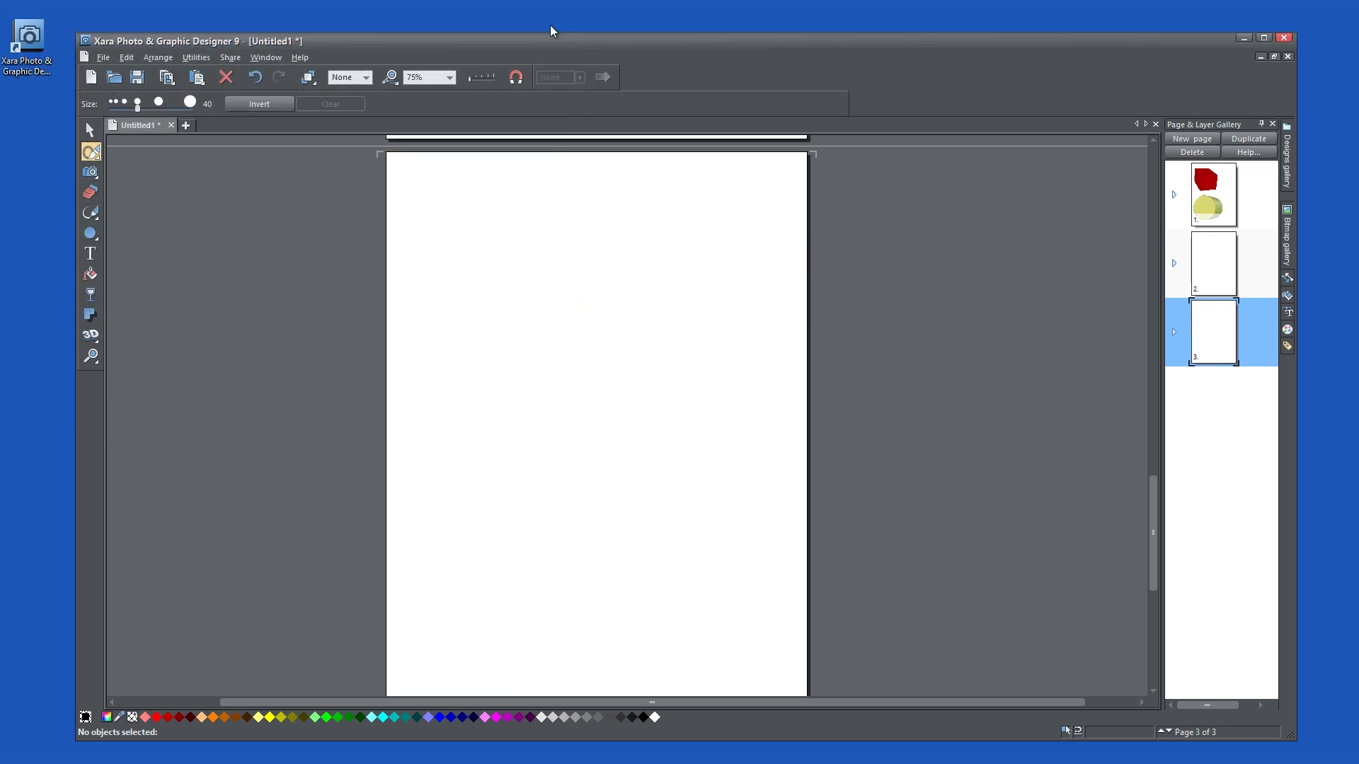
pyautogui.click(262, 58)
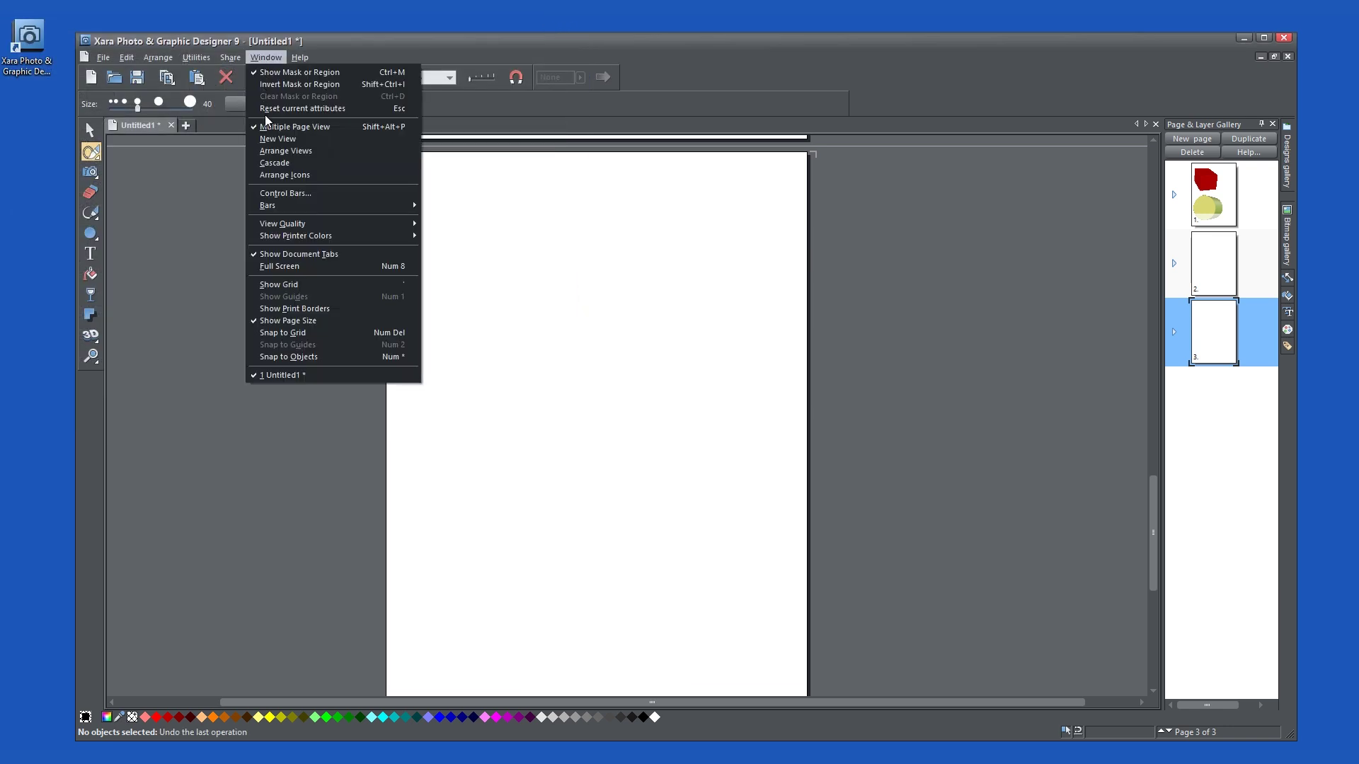
pyautogui.moveTo(283, 225)
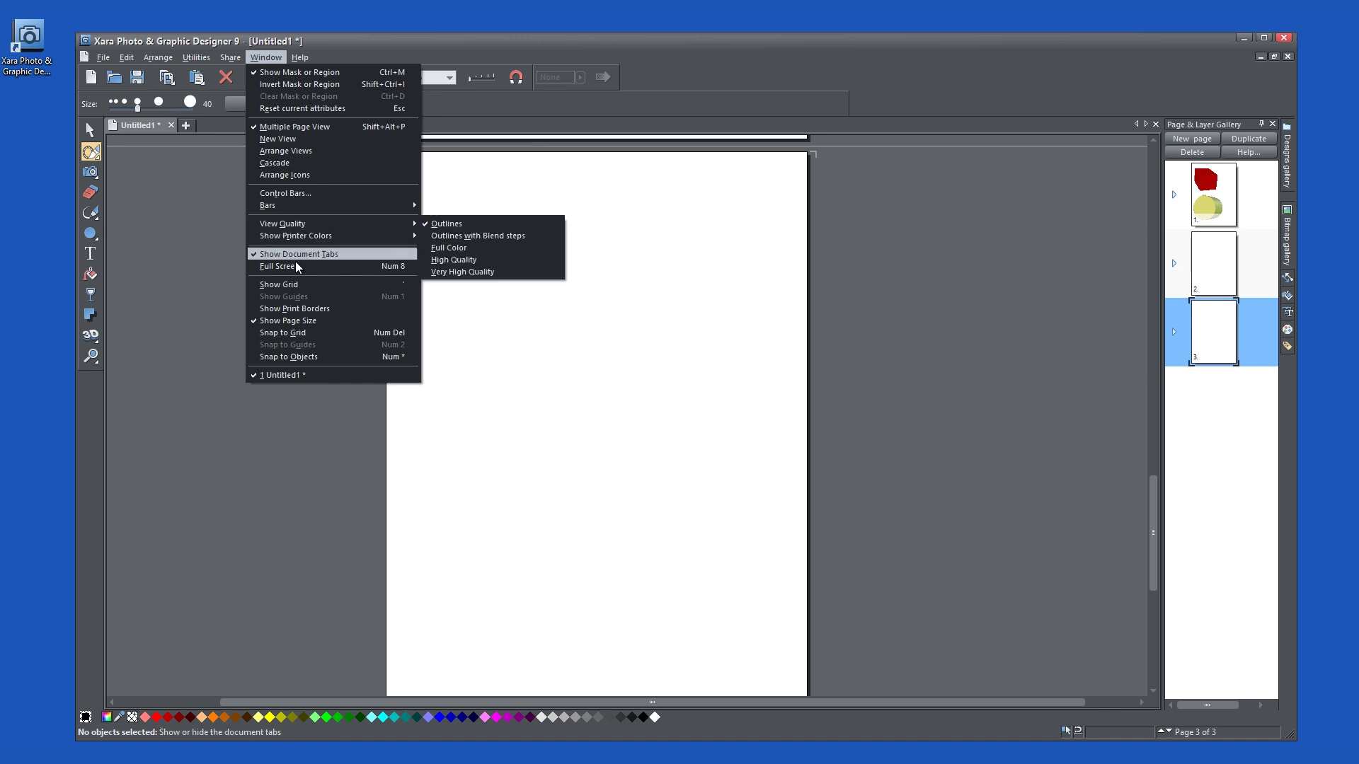
# Step: Turn on print borders to outline page 3's printable area, leaving the dot grid hidden
pyautogui.click(295, 285)
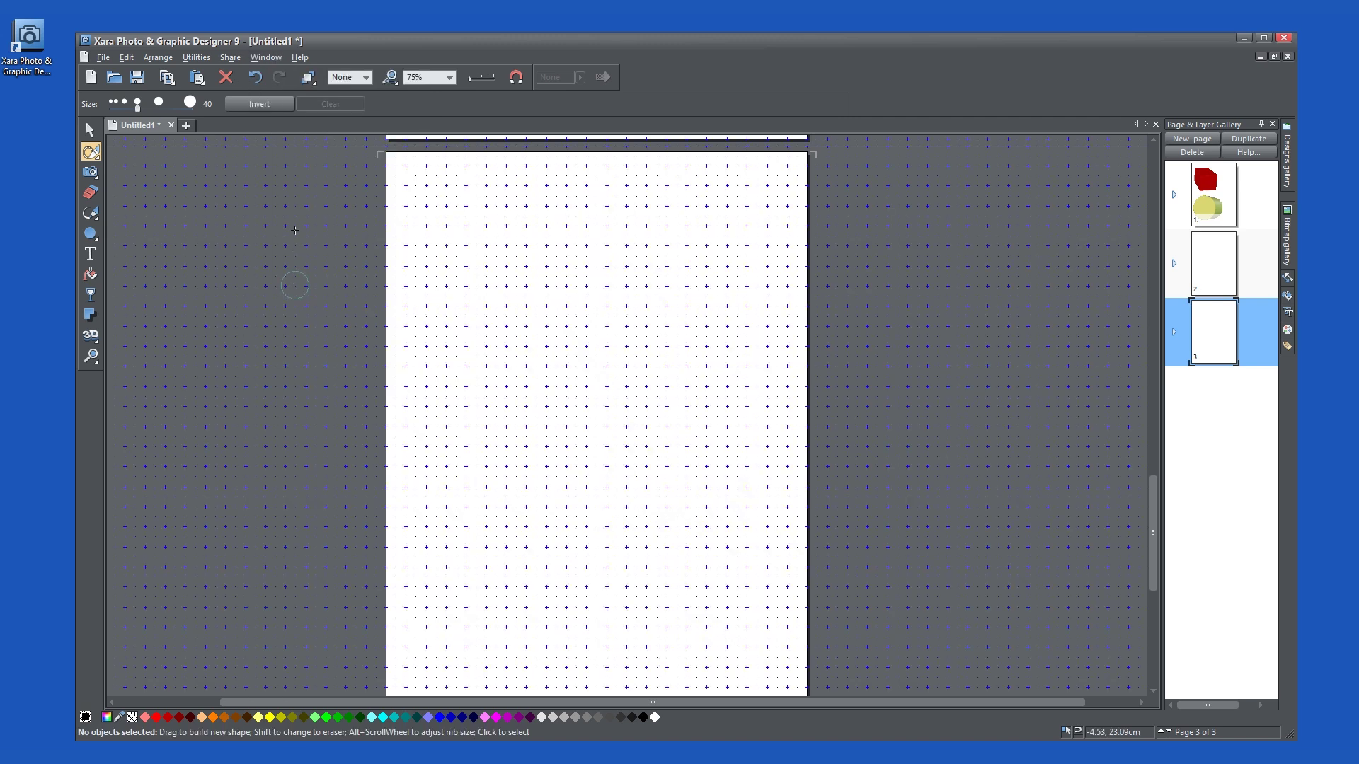
pyautogui.click(276, 58)
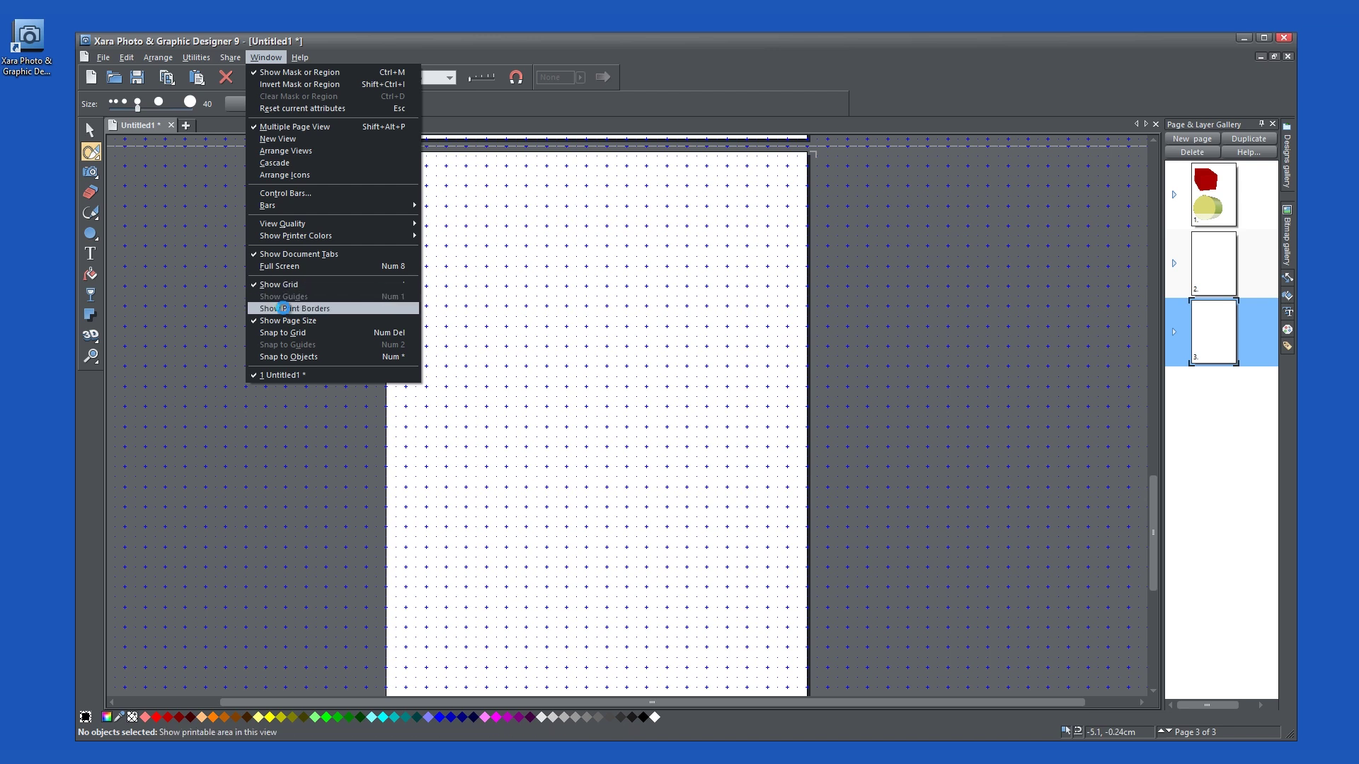
pyautogui.click(282, 309)
pyautogui.click(266, 57)
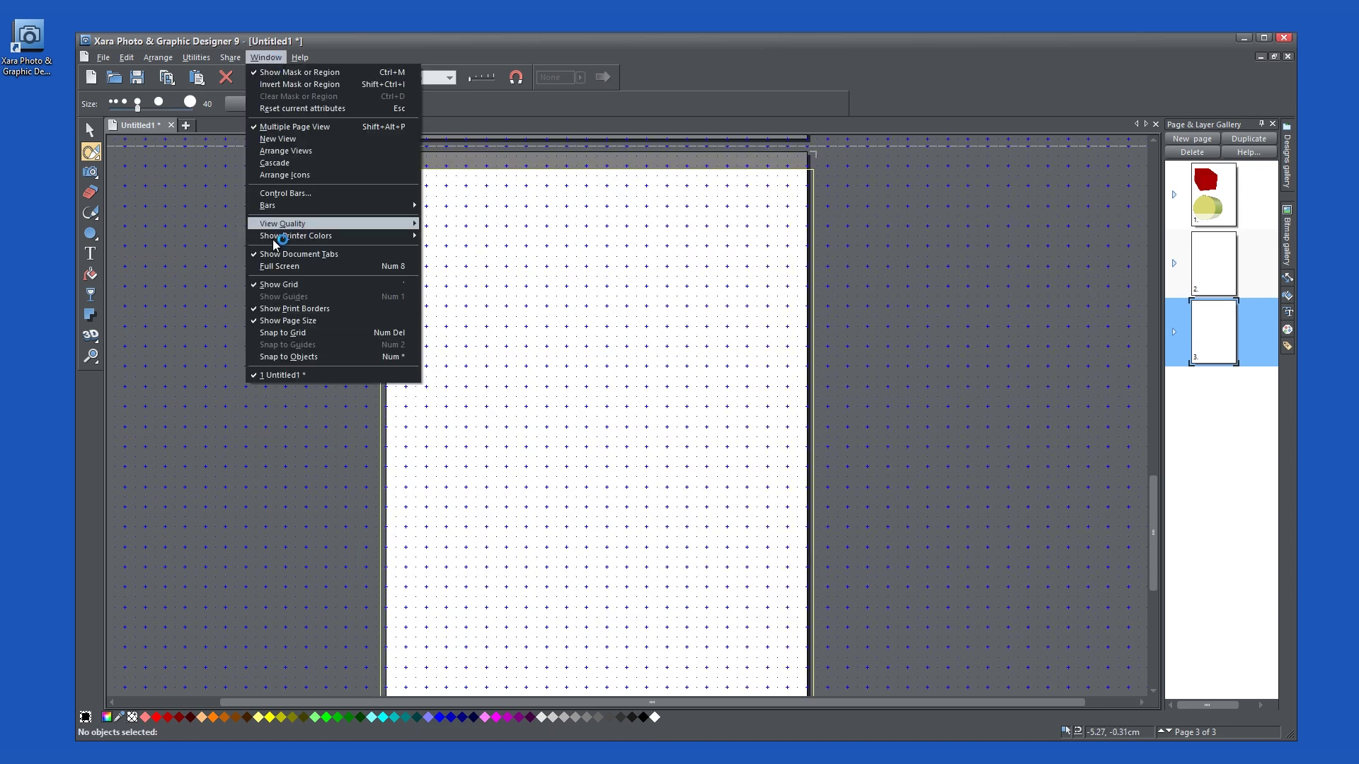
pyautogui.click(273, 284)
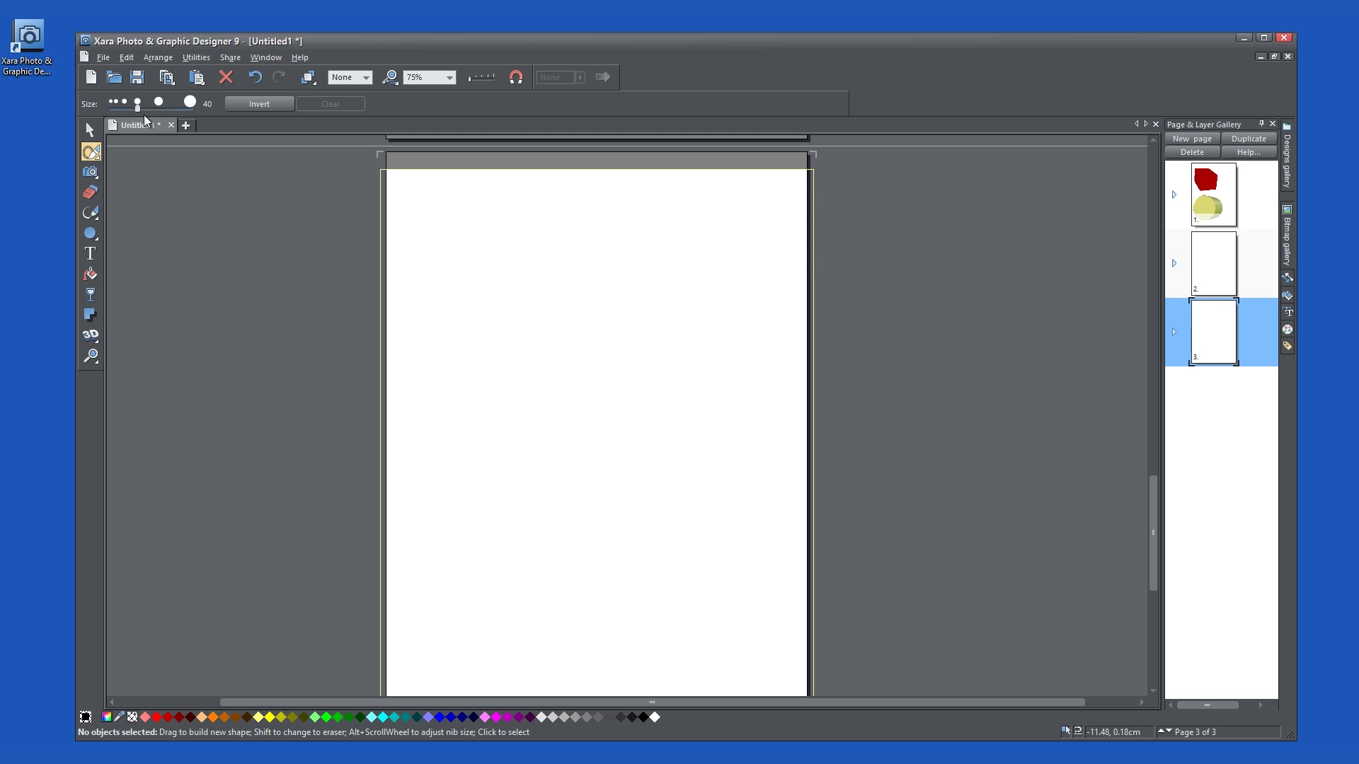
# Step: Set the brush size to 94, then zoom page 1 to 200% on the red cube
pyautogui.moveTo(137, 103); pyautogui.dragTo(190, 103)
pyautogui.click(91, 356)
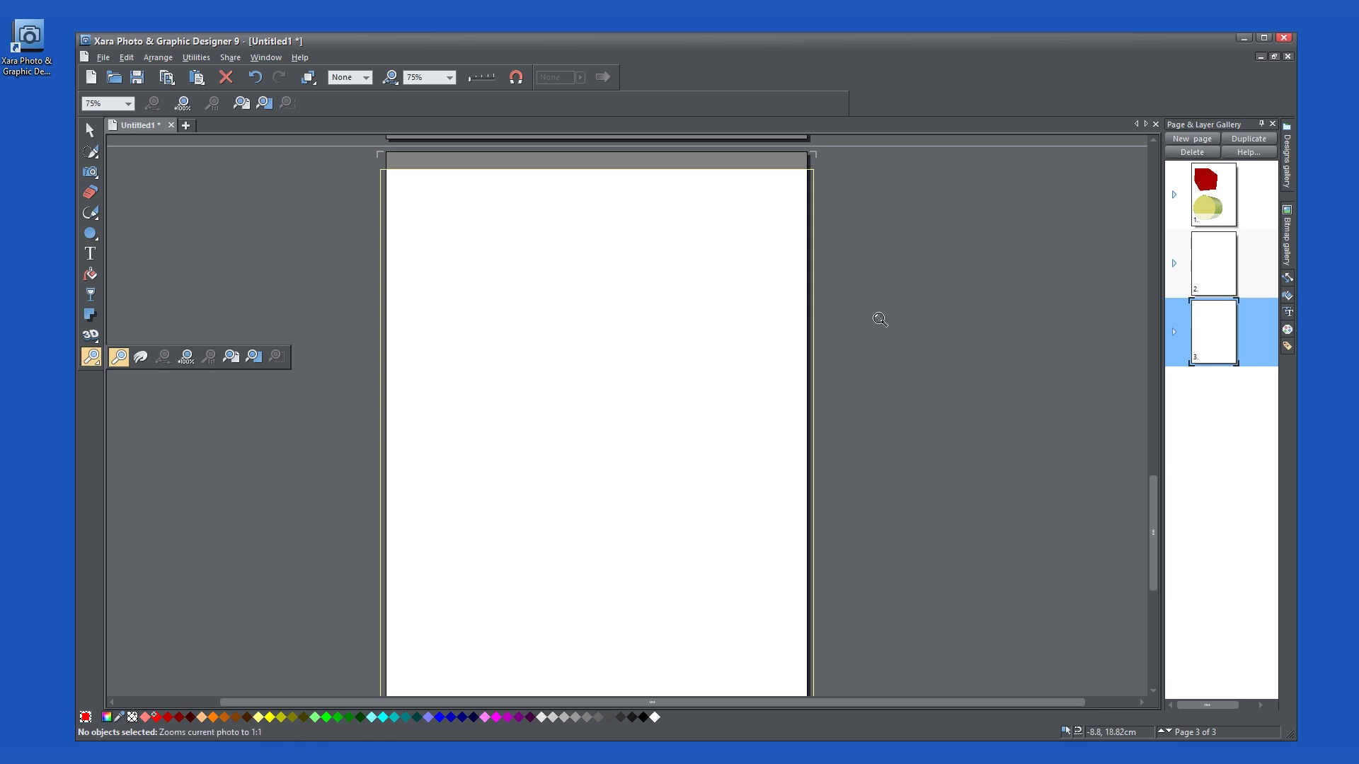
pyautogui.click(1215, 202)
pyautogui.click(598, 367)
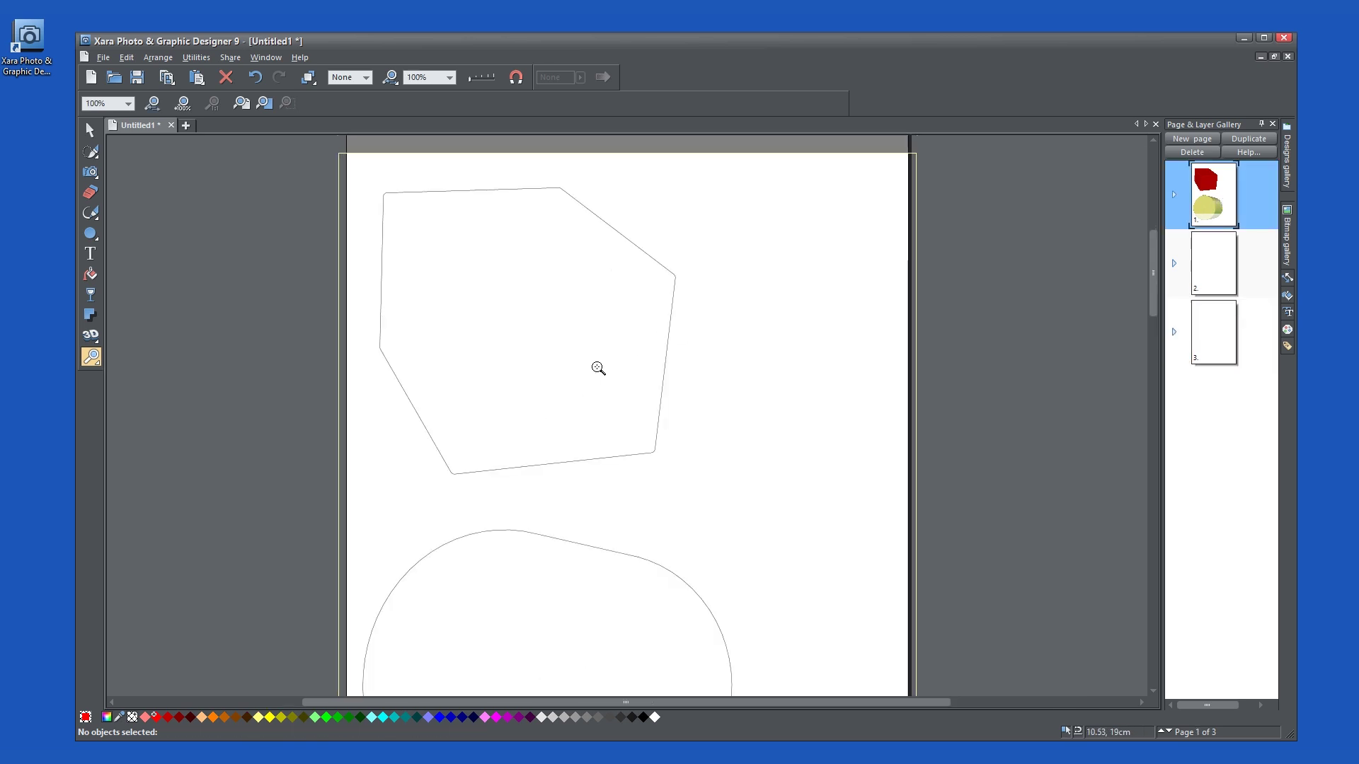
pyautogui.click(597, 367)
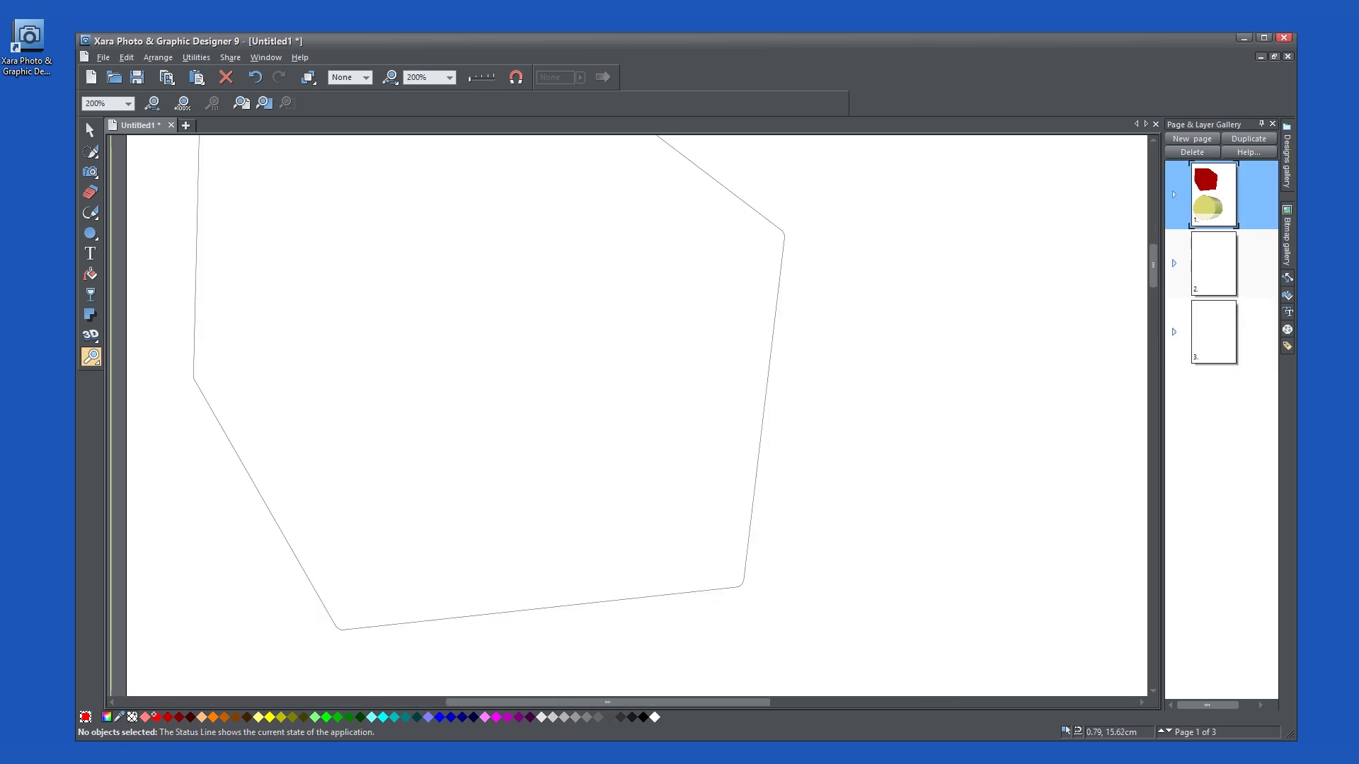
pyautogui.scroll(-2, 260, 455)
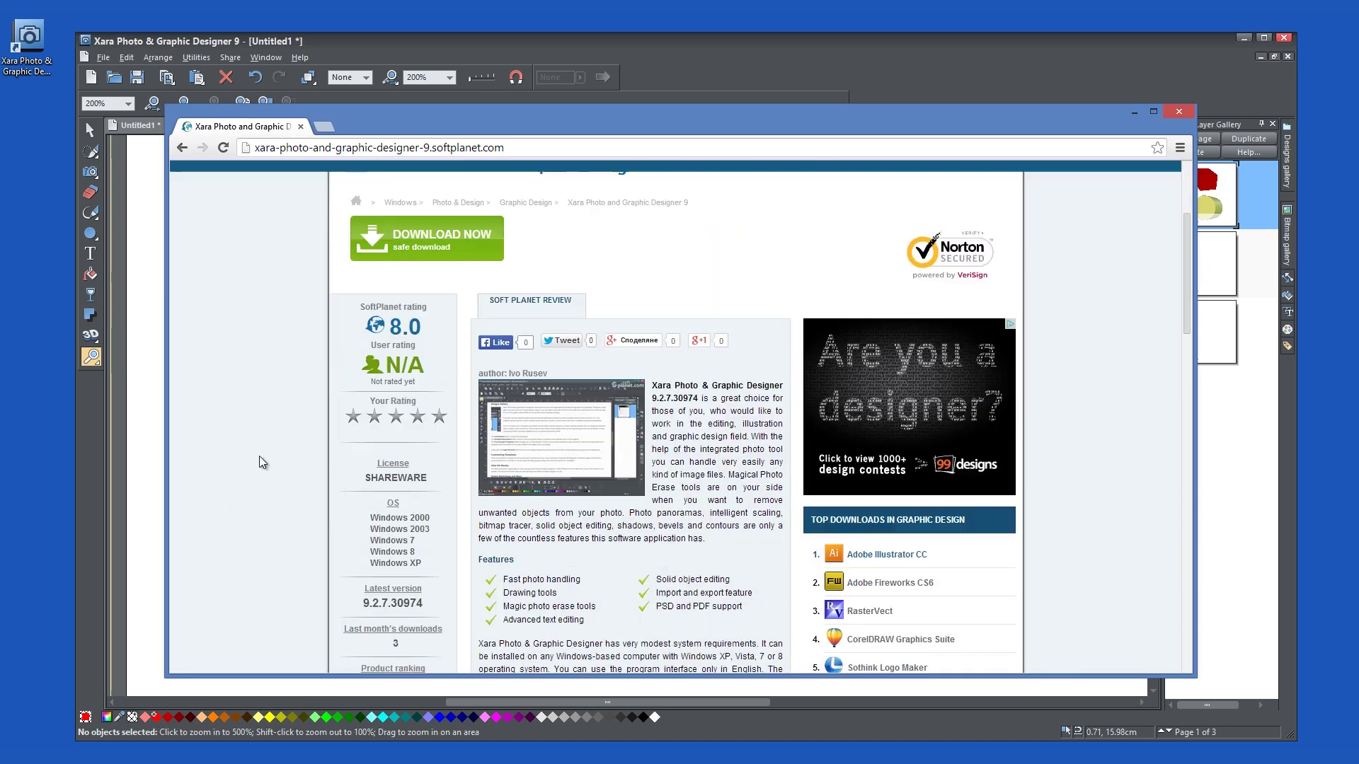
pyautogui.scroll(-3, 260, 456)
pyautogui.scroll(-3, 262, 462)
pyautogui.scroll(5, 264, 465)
pyautogui.scroll(4, 266, 463)
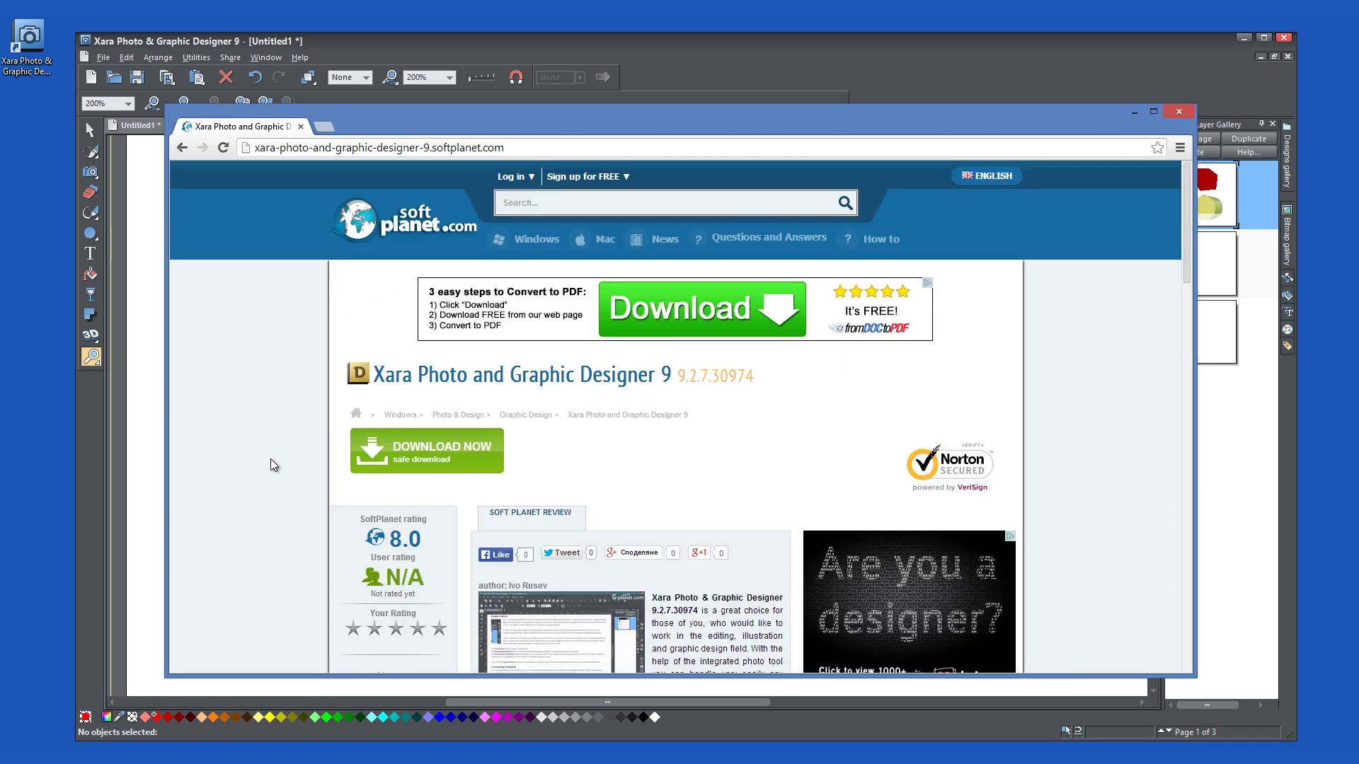